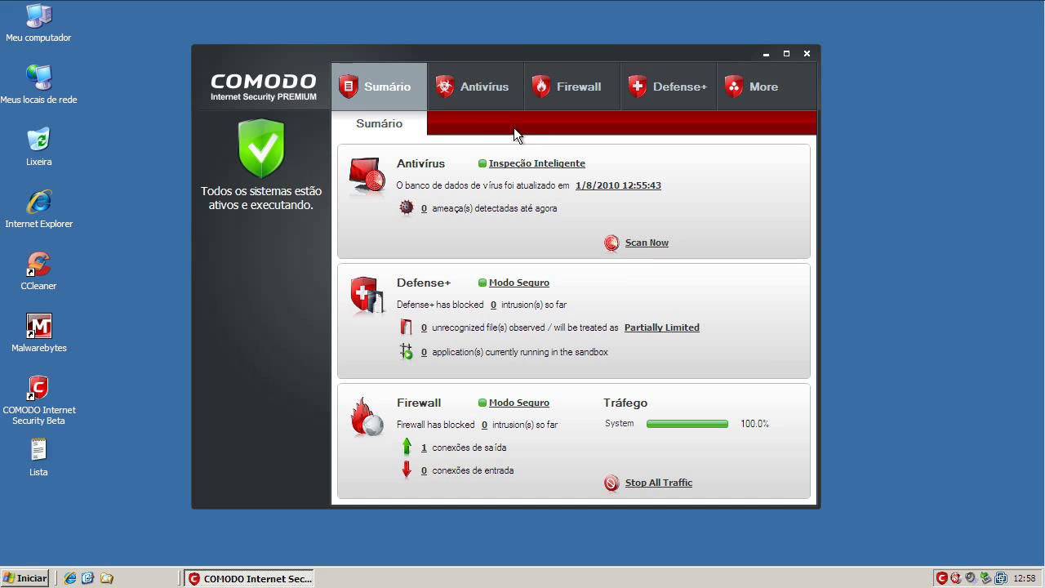
Step: Review the antivirus real-time scanning settings and close them without changes
{"action": "left_click", "coordinate": [489, 91]}
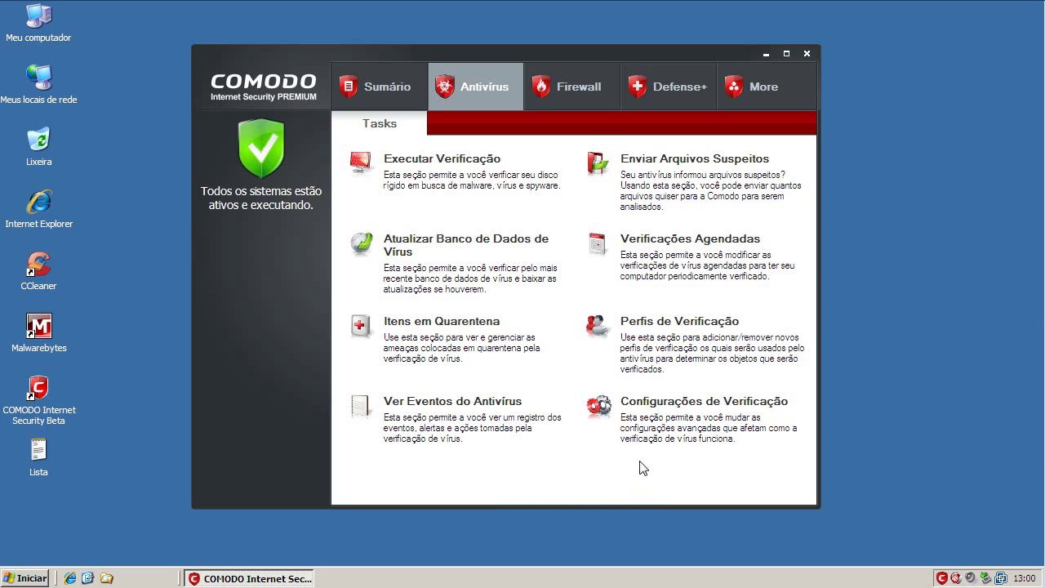
{"action": "left_click", "coordinate": [657, 409]}
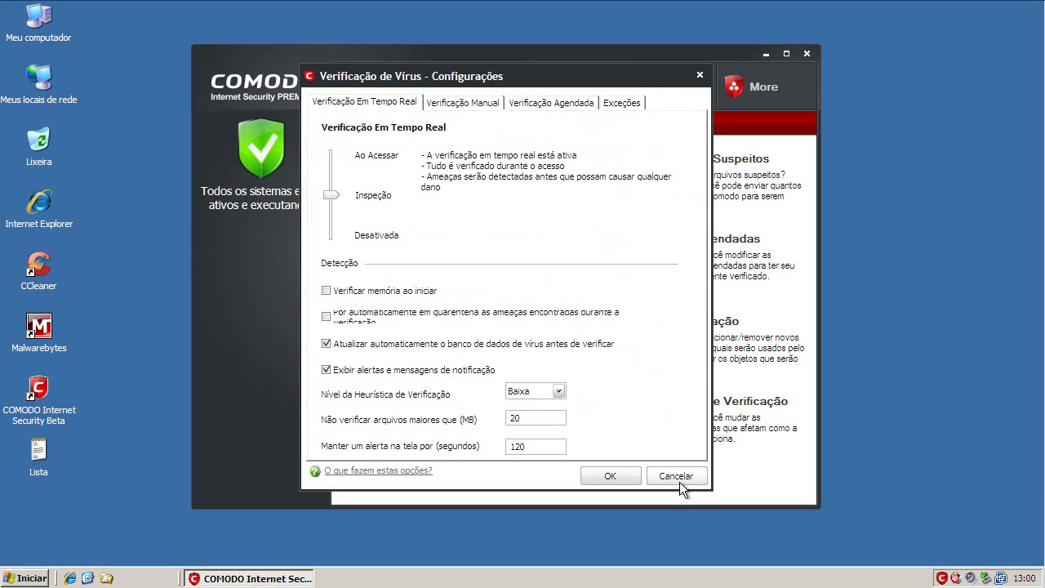
{"action": "left_click", "coordinate": [675, 474]}
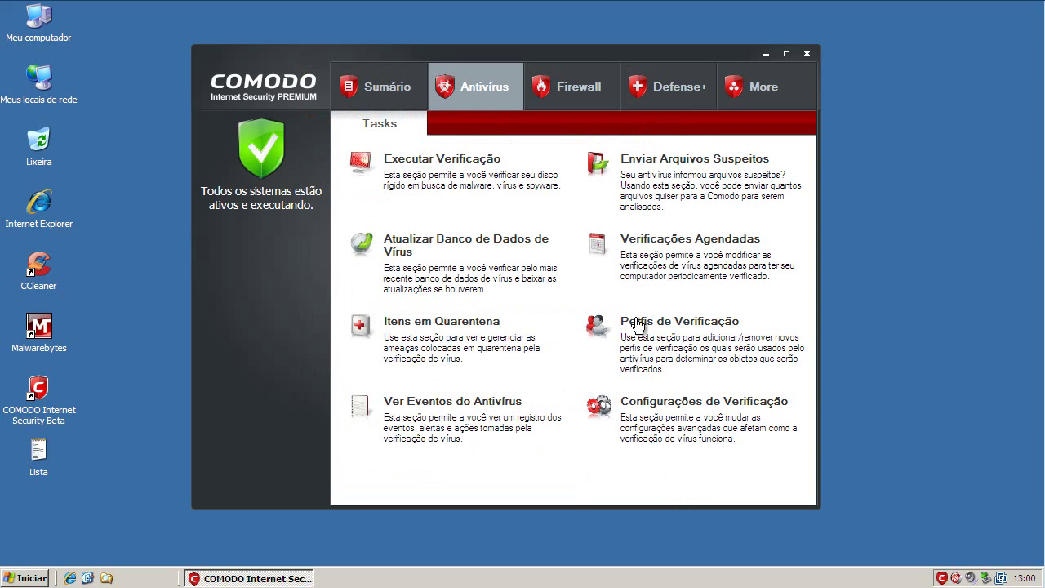
Step: Look over the Defense+ tasks, the tray security options and the summary, and close the COMODO window
{"action": "left_click", "coordinate": [686, 89]}
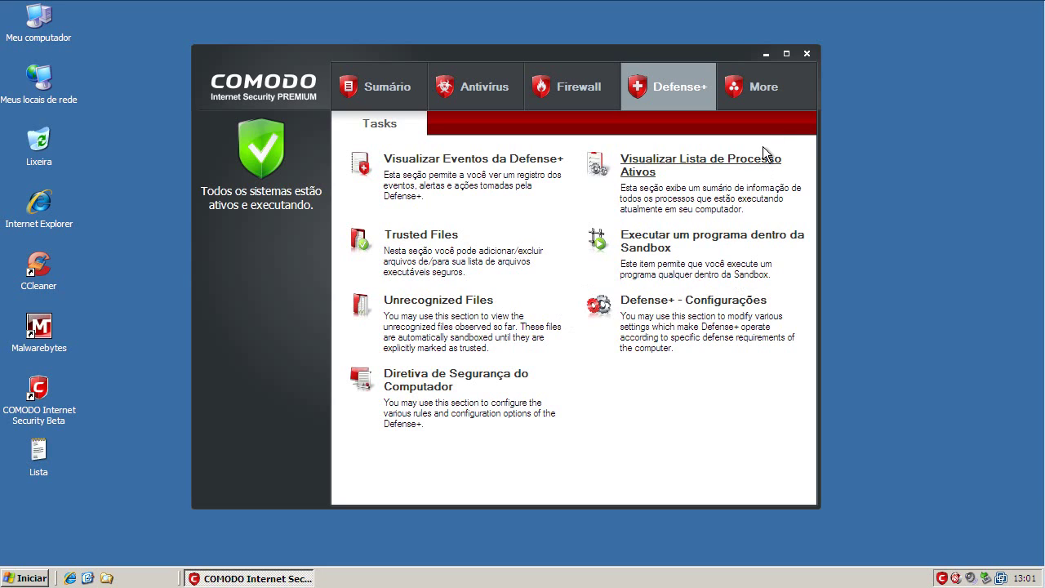
{"action": "right_click", "coordinate": [942, 578]}
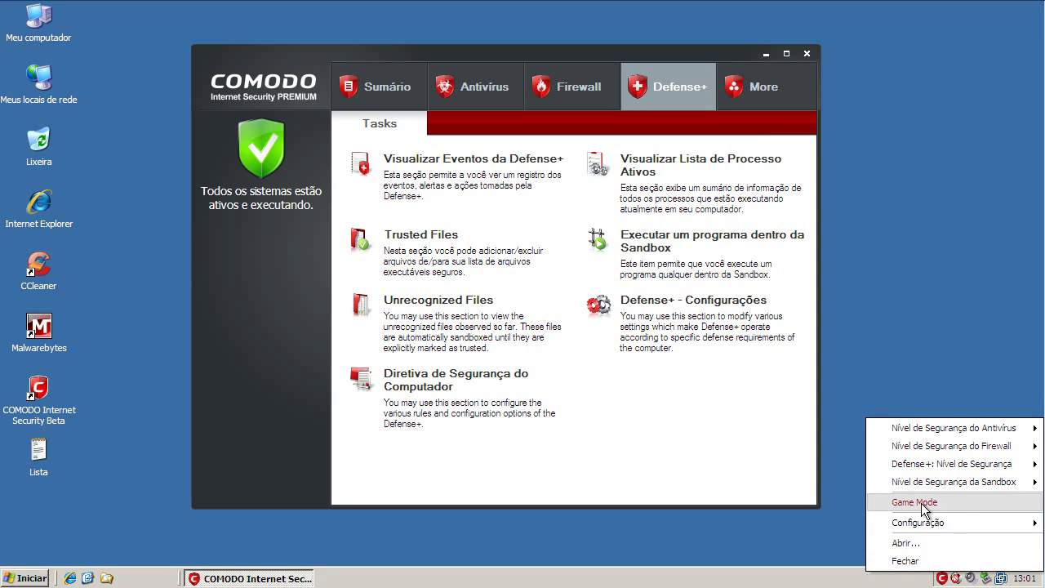
{"action": "left_click", "coordinate": [922, 360]}
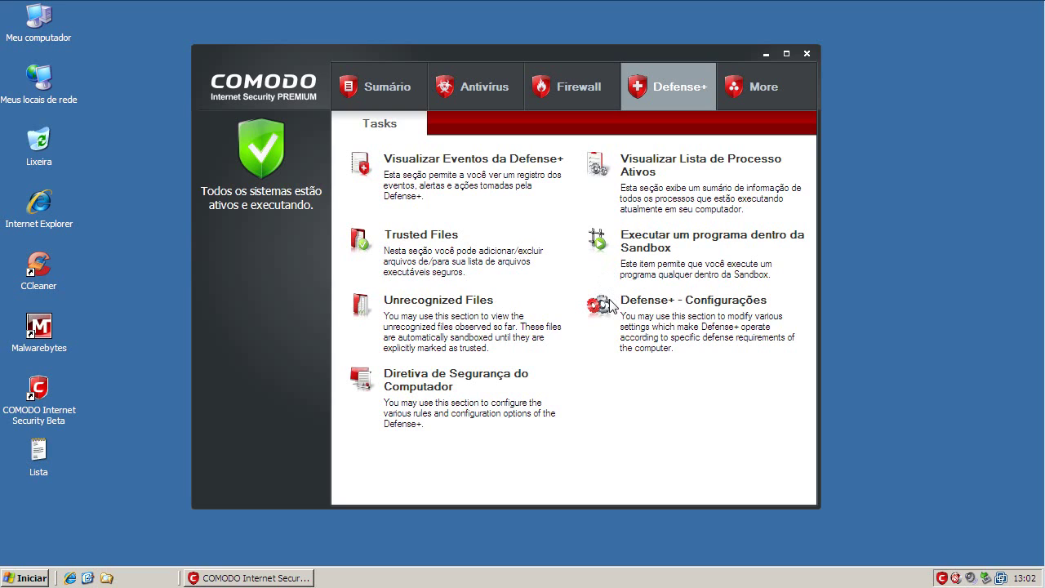
{"action": "left_click", "coordinate": [365, 93]}
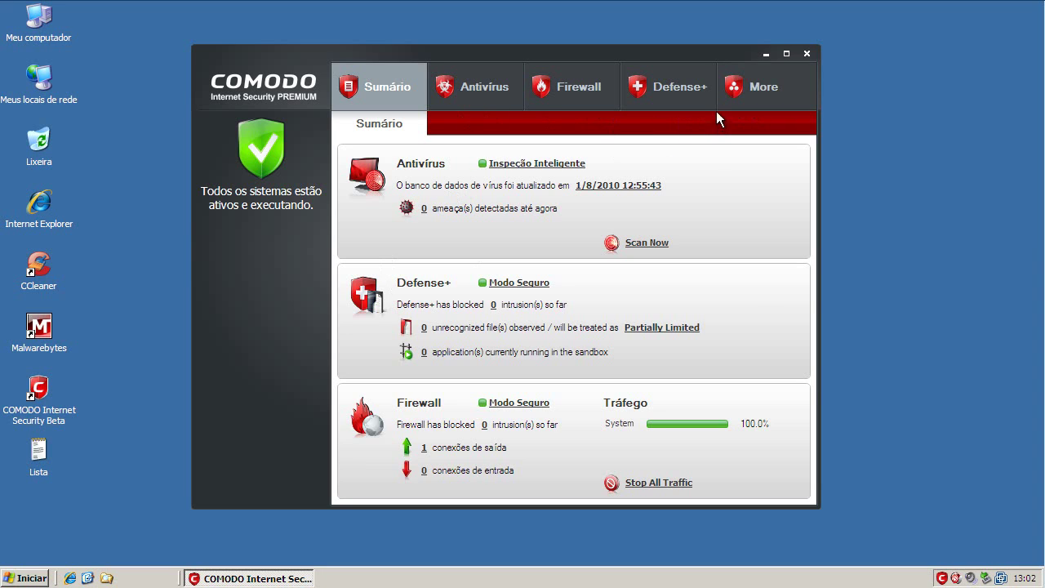
{"action": "left_click", "coordinate": [808, 53]}
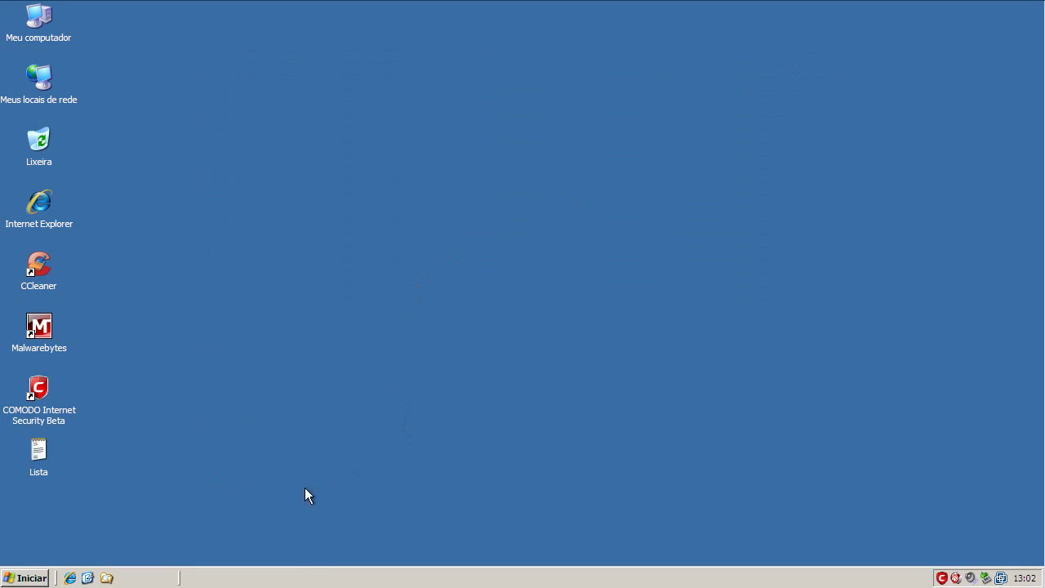
Step: Check the memory use of cfp.exe and cmdagent.exe in Windows Task Manager with processes sorted by image name, and minimize it
{"action": "right_click", "coordinate": [302, 579]}
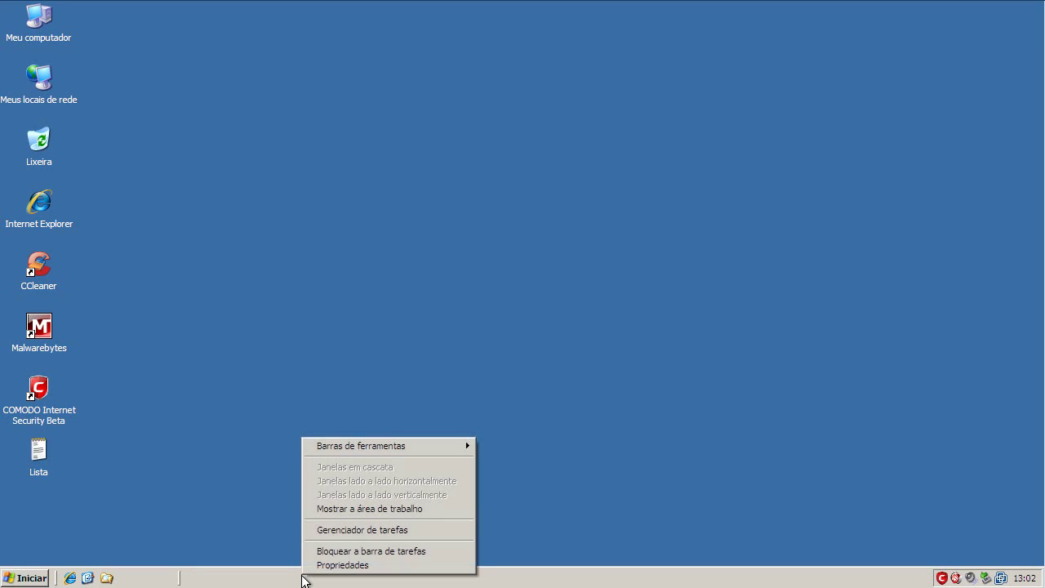
{"action": "left_click", "coordinate": [317, 532]}
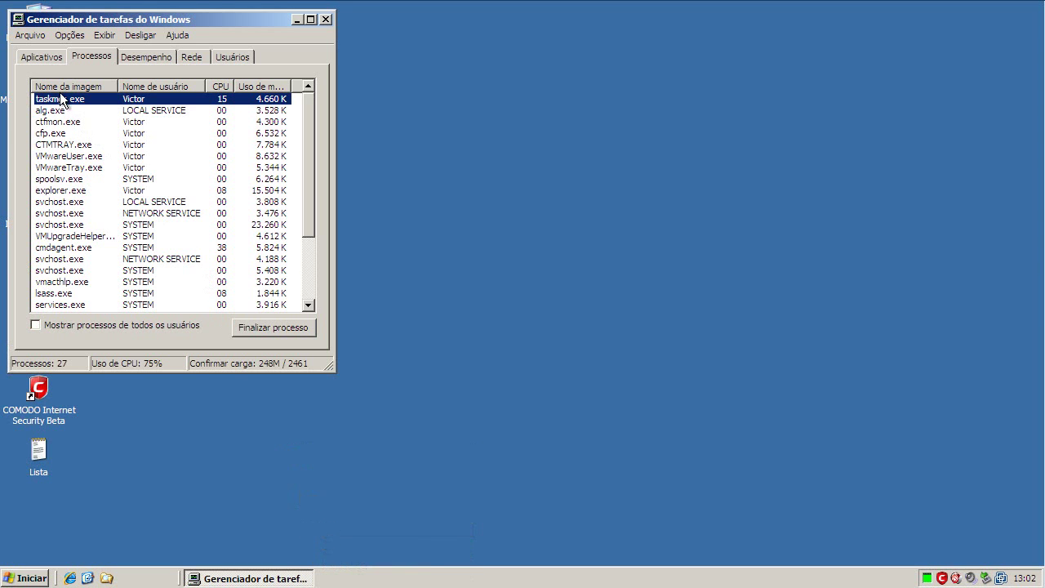
{"action": "left_click", "coordinate": [59, 88]}
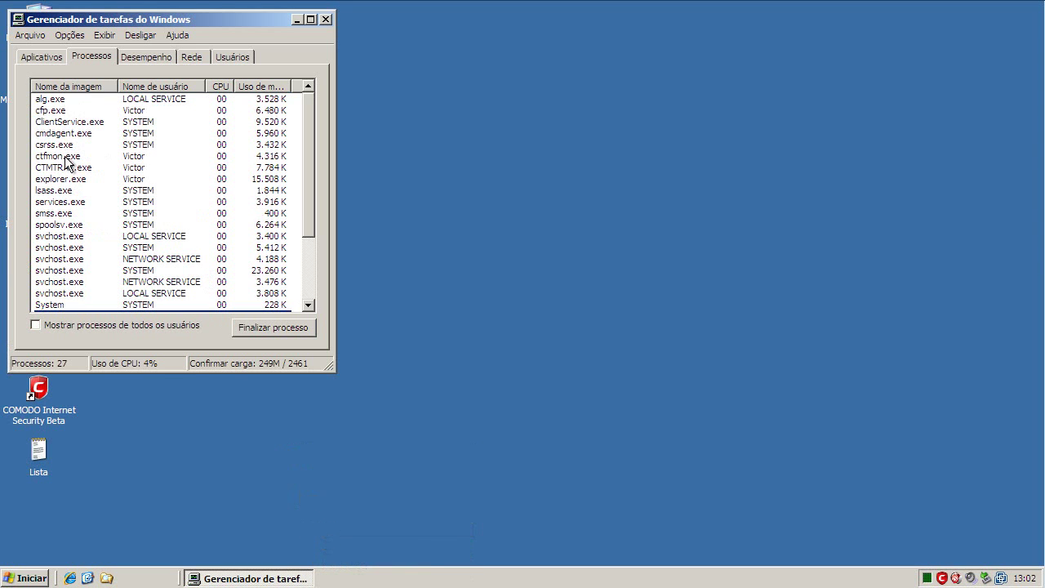
{"action": "left_click", "coordinate": [62, 112]}
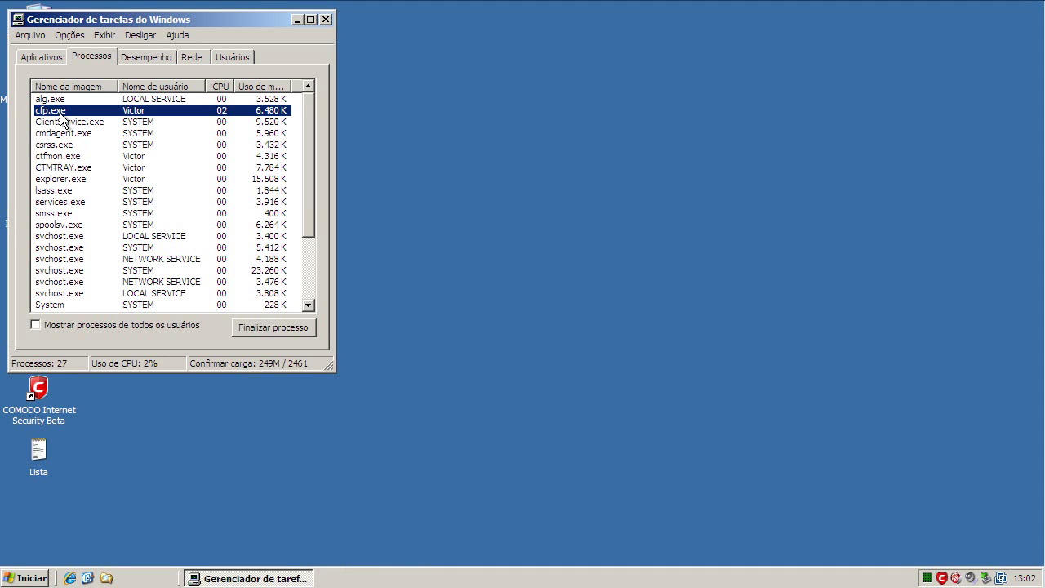
{"action": "left_click", "coordinate": [81, 133]}
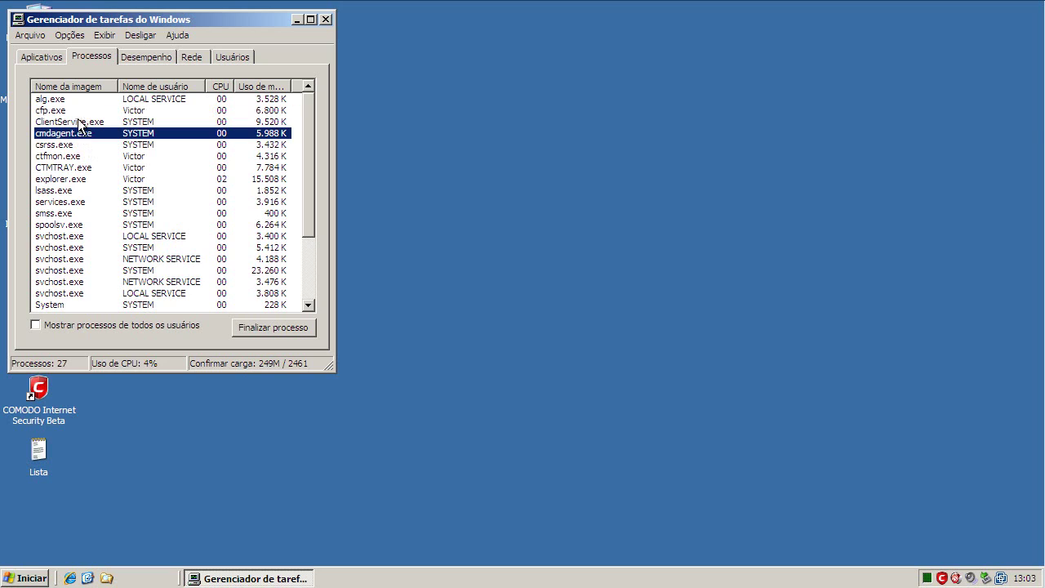
{"action": "left_click", "coordinate": [79, 115]}
{"action": "left_click", "coordinate": [81, 137]}
{"action": "left_click", "coordinate": [82, 113]}
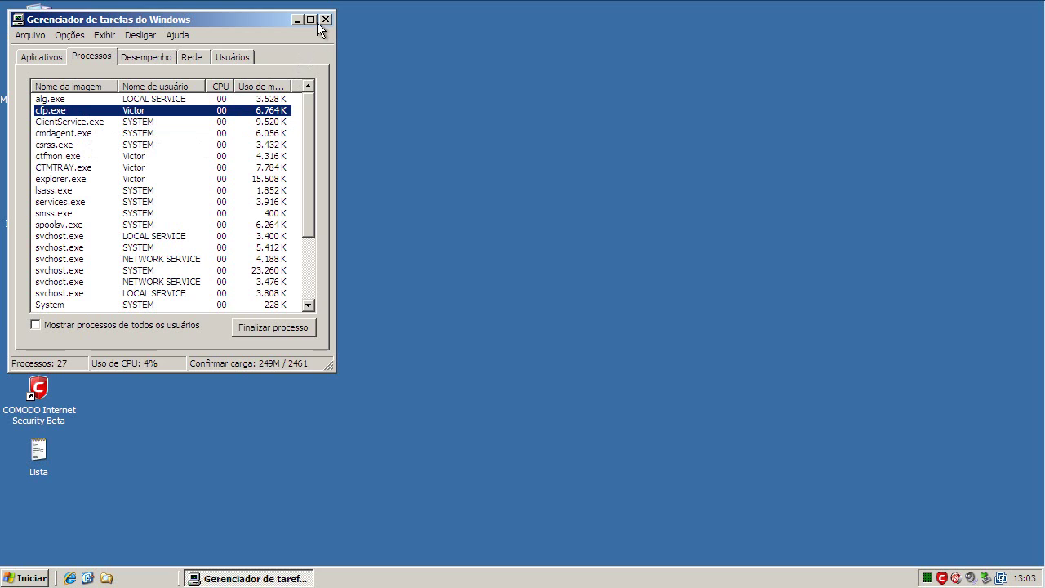
{"action": "left_click", "coordinate": [298, 19]}
Step: Open the Lista file, copy the address 188.65.74.161/varag_sdfgkwlkgadfshn.exe and start Internet Explorer
{"action": "double_click", "coordinate": [41, 449]}
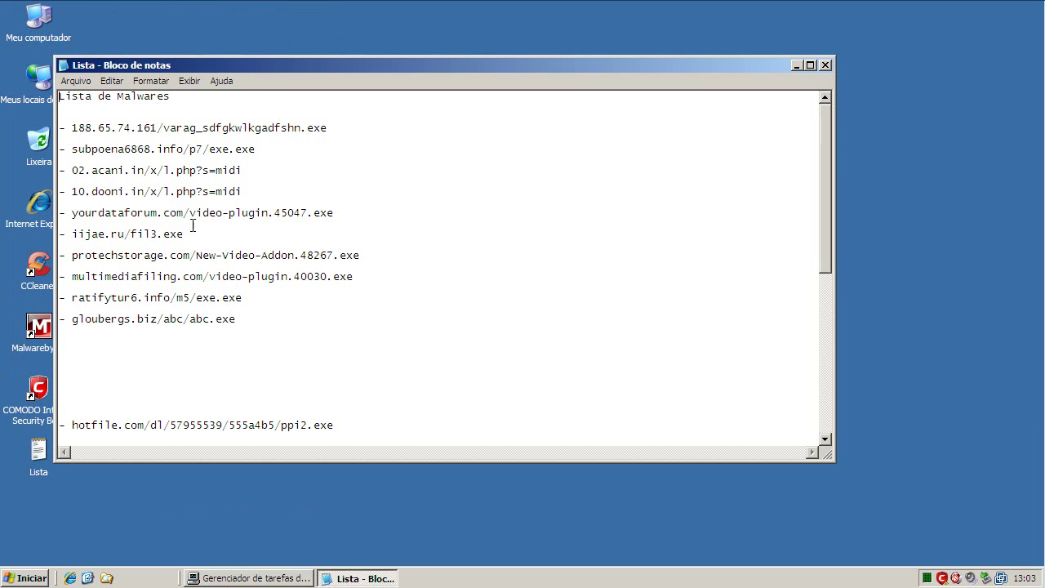
{"action": "left_click_drag", "start_coordinate": [70, 128], "coordinate": [391, 128]}
{"action": "key", "text": "ctrl+c"}
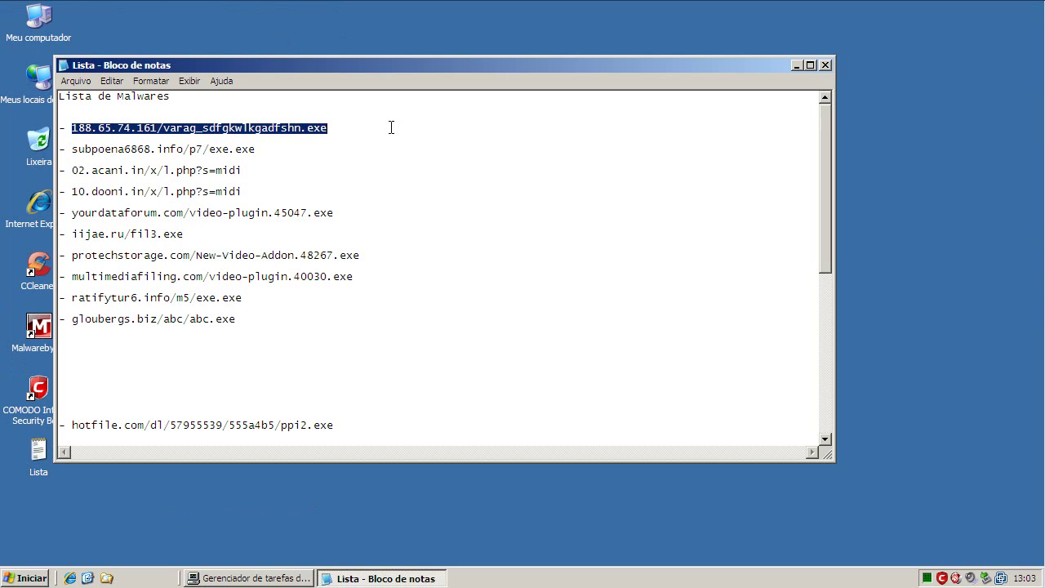
{"action": "double_click", "coordinate": [37, 207]}
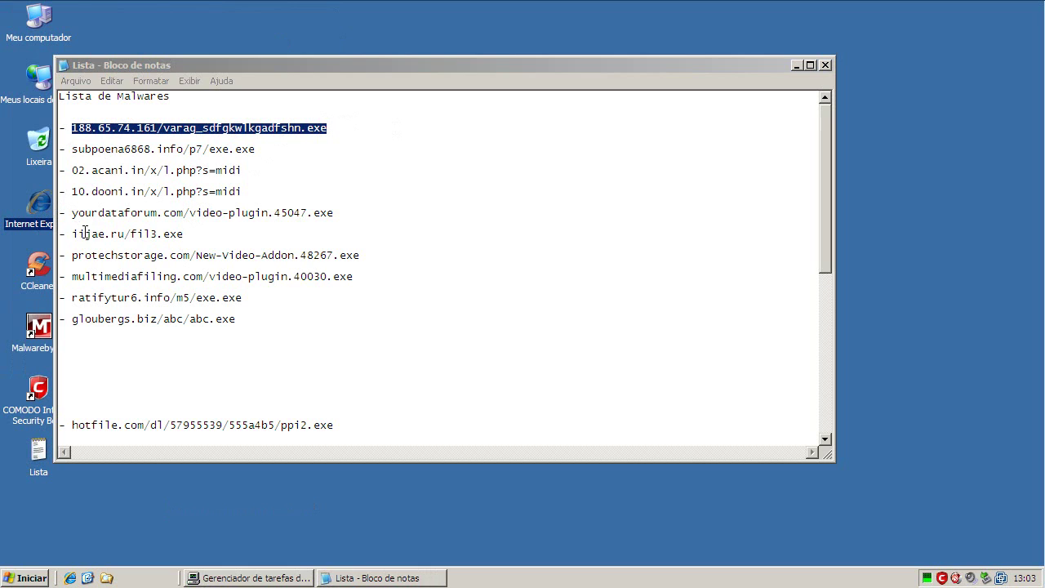
{"action": "left_click", "coordinate": [796, 66]}
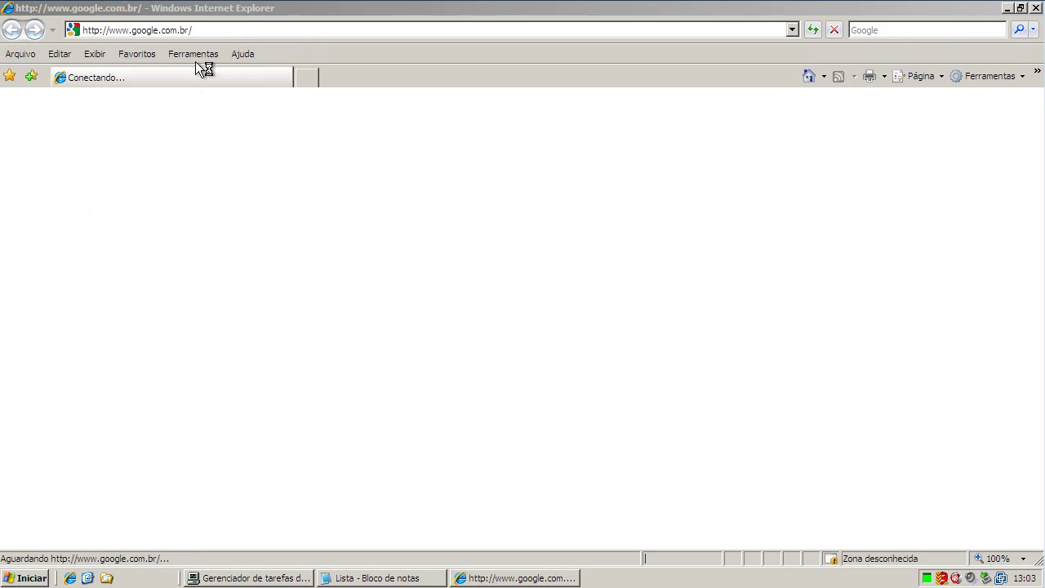
Step: Load the copied address, remove the item flagged in the antivirus alert and run the varag_sdfgkwlkgadfshn.exe download
{"action": "left_click", "coordinate": [205, 29]}
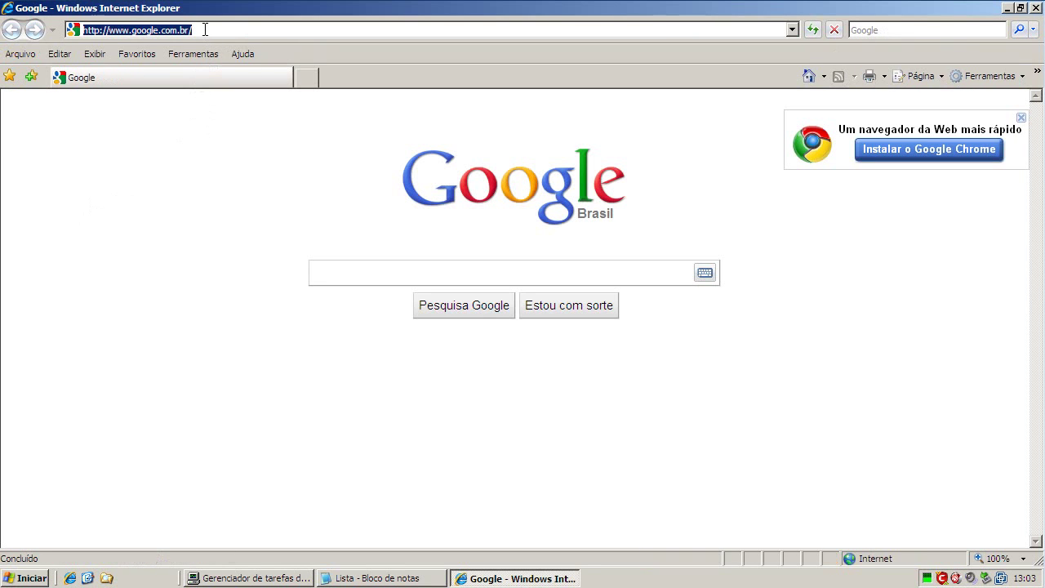
{"action": "key", "text": "ctrl+v"}
{"action": "key", "text": "Return"}
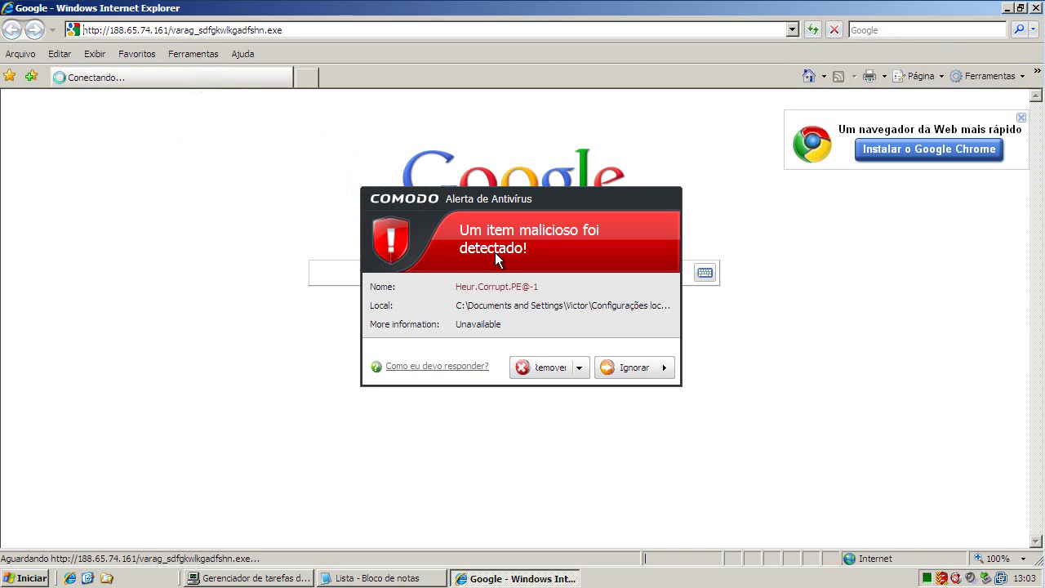
{"action": "left_click", "coordinate": [544, 367]}
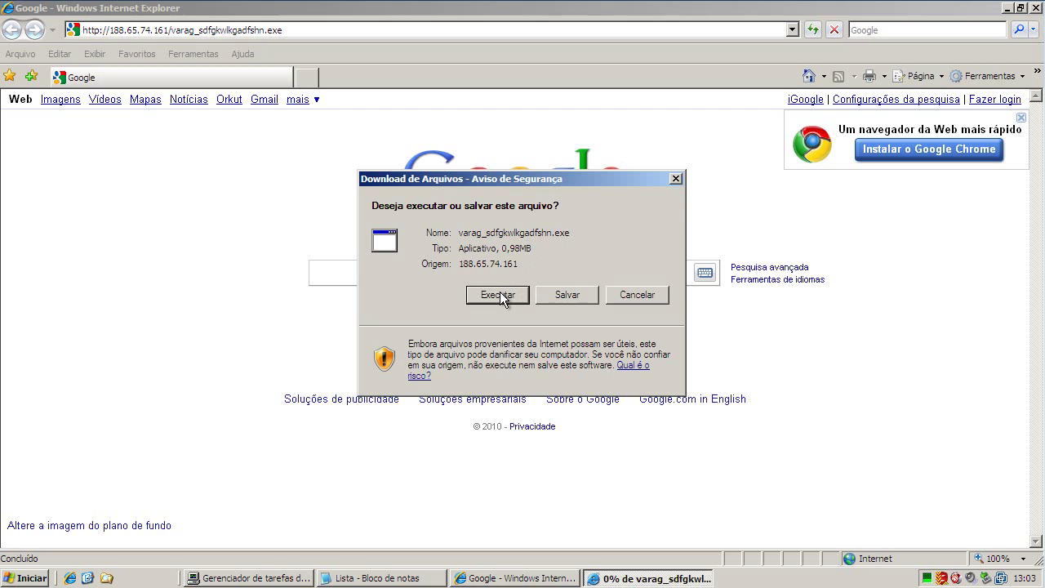
{"action": "left_click", "coordinate": [497, 295]}
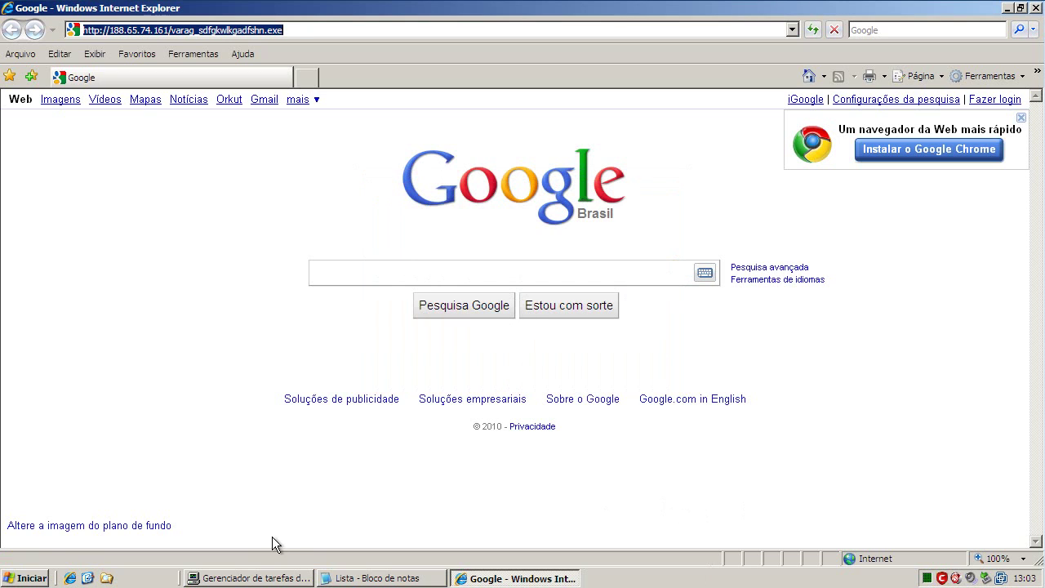
Step: Load subpoena6868.info/p7/exe.exe from the list in the browser, and block exe[1].exe's internet connection with the answer remembered
{"action": "left_click", "coordinate": [344, 580]}
{"action": "left_click_drag", "start_coordinate": [73, 149], "coordinate": [256, 147]}
{"action": "right_click", "coordinate": [243, 148]}
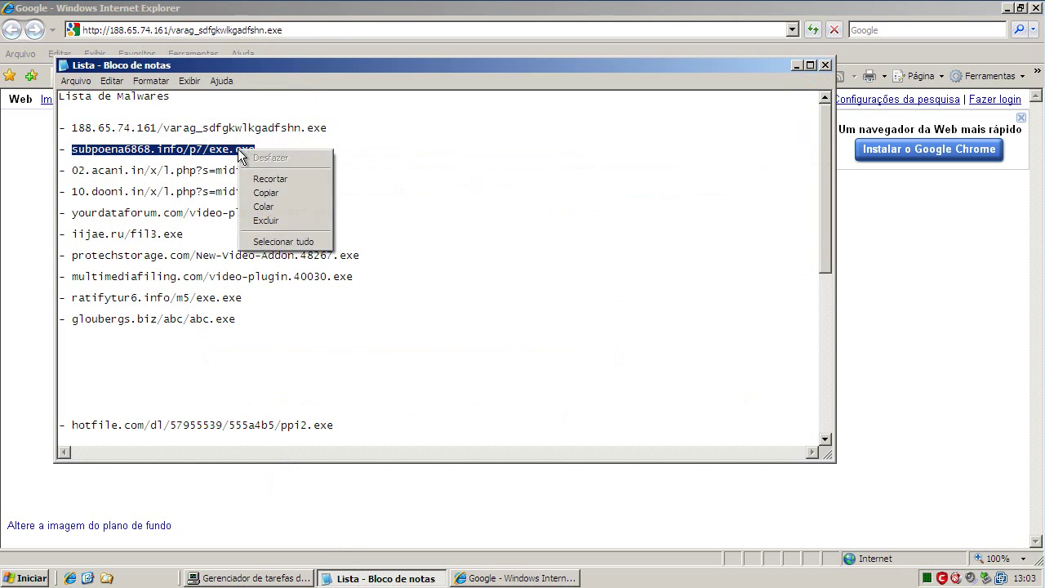
{"action": "left_click", "coordinate": [265, 191]}
{"action": "left_click", "coordinate": [237, 31]}
{"action": "left_click", "coordinate": [237, 31]}
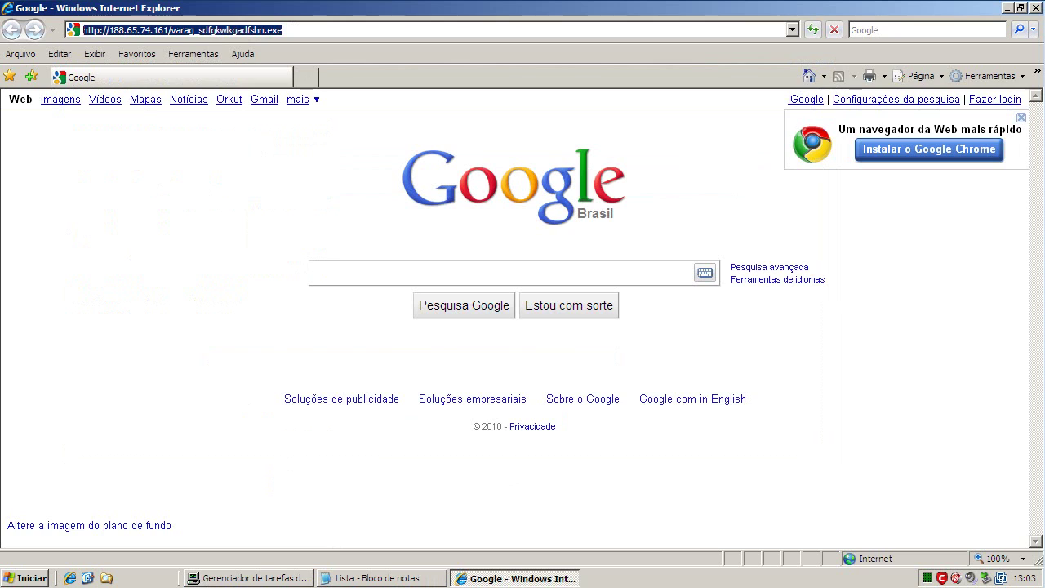
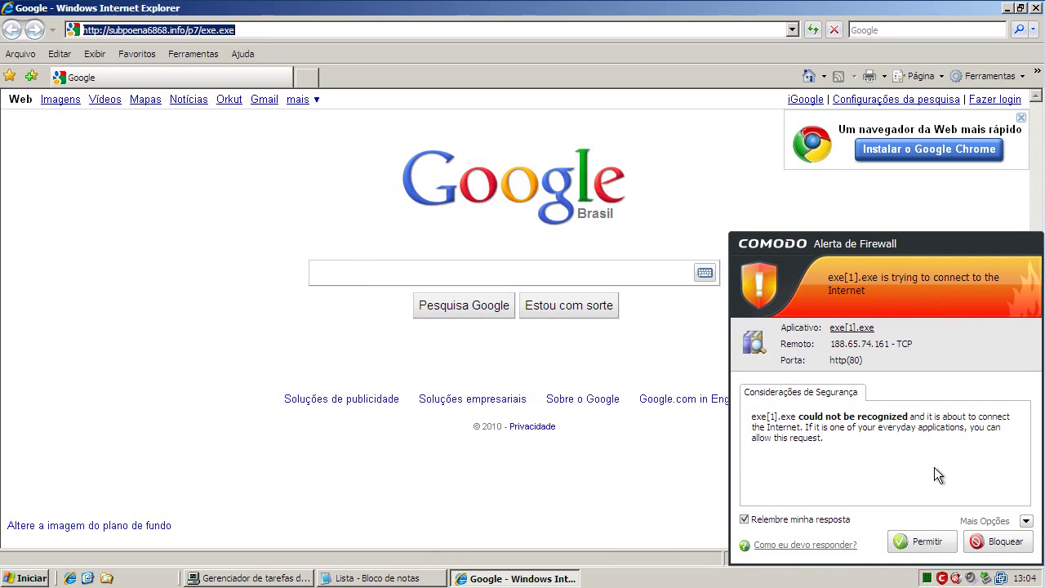
{"action": "left_click", "coordinate": [998, 542]}
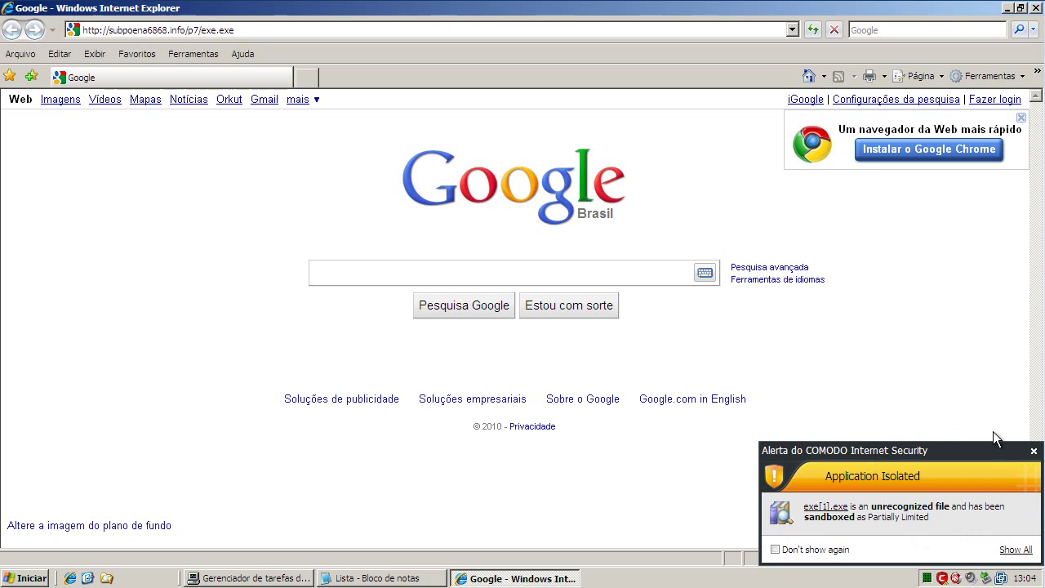
{"action": "left_click", "coordinate": [1034, 450]}
Step: Load 02.acani.in/x/l.php?s=midi from the list in the browser and dismiss the svchost[1].exe sandbox alert and error message
{"action": "left_click", "coordinate": [386, 577]}
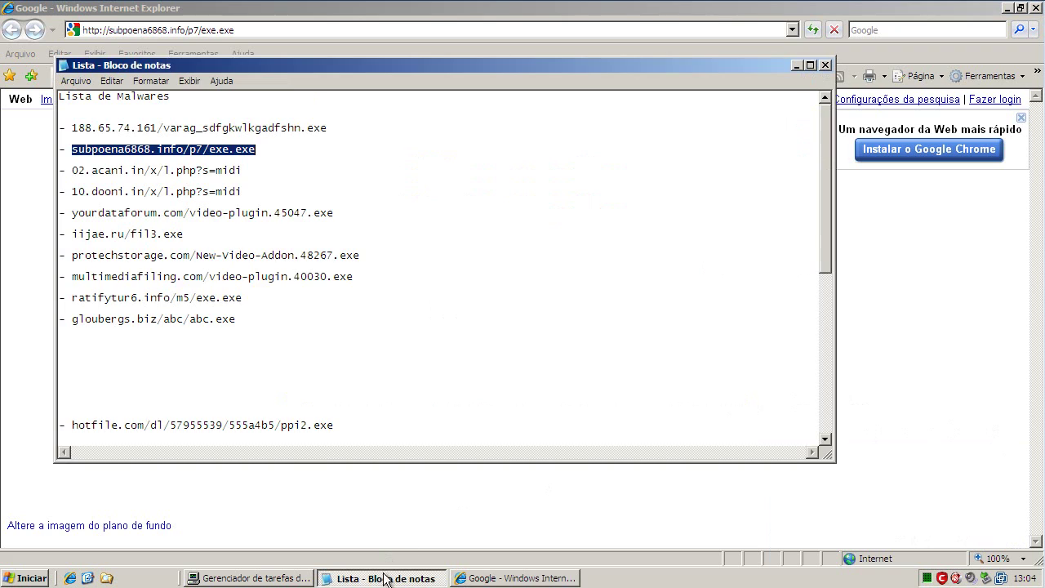
{"action": "left_click_drag", "start_coordinate": [71, 170], "coordinate": [287, 175]}
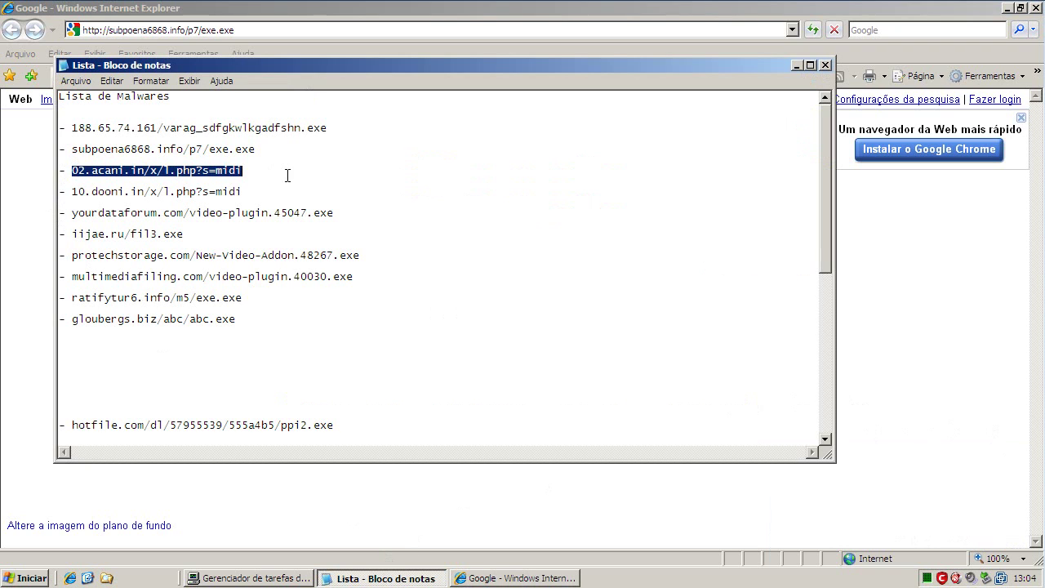
{"action": "right_click", "coordinate": [241, 174]}
{"action": "left_click", "coordinate": [287, 226]}
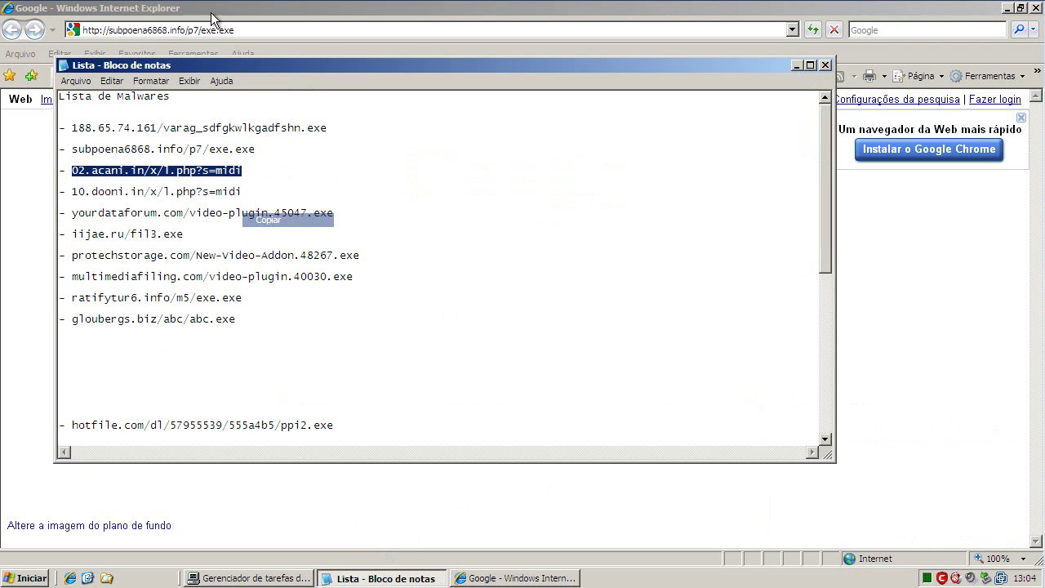
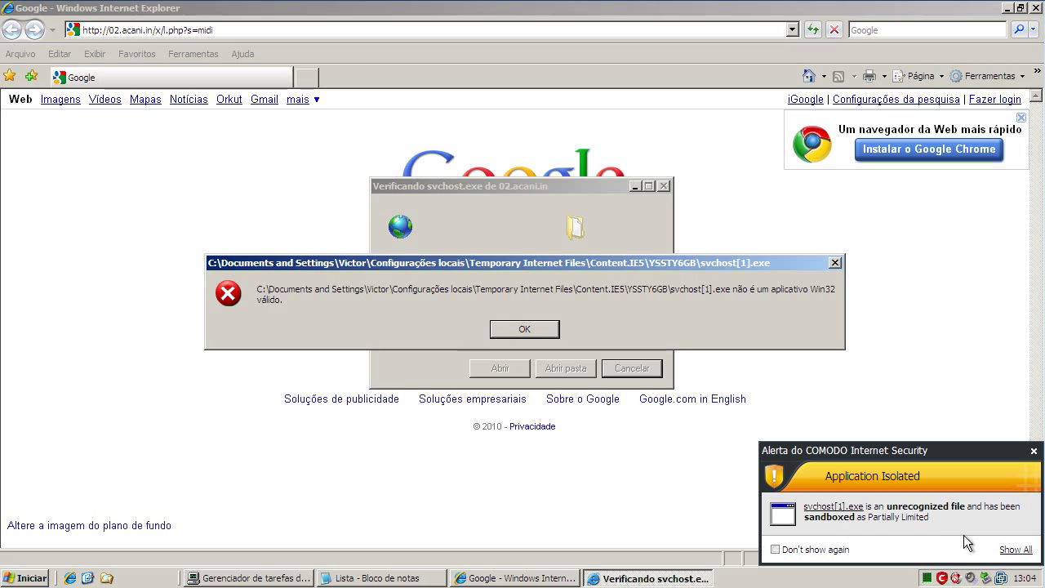
{"action": "left_click", "coordinate": [1034, 451]}
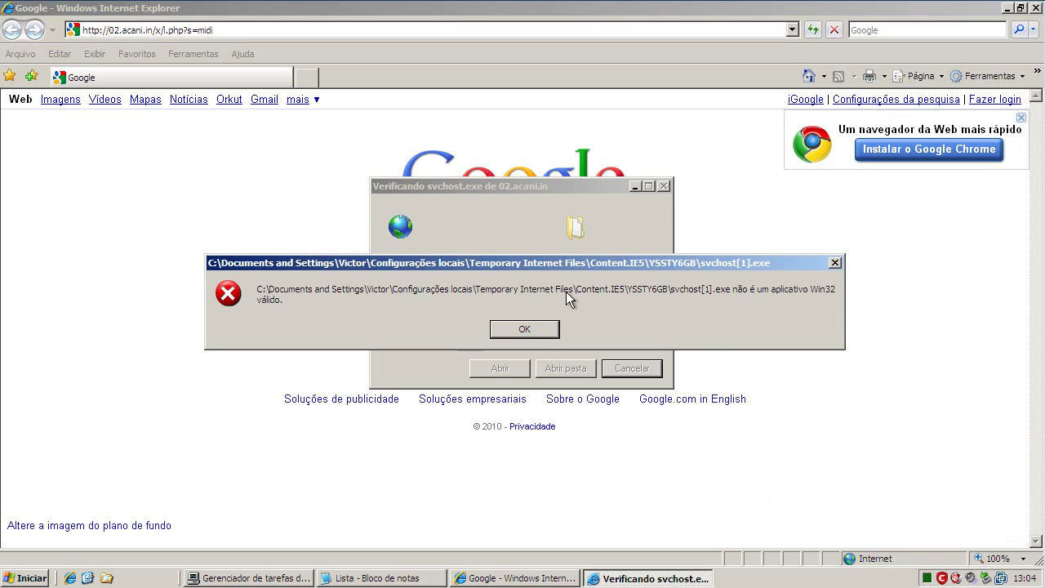
{"action": "left_click", "coordinate": [525, 329]}
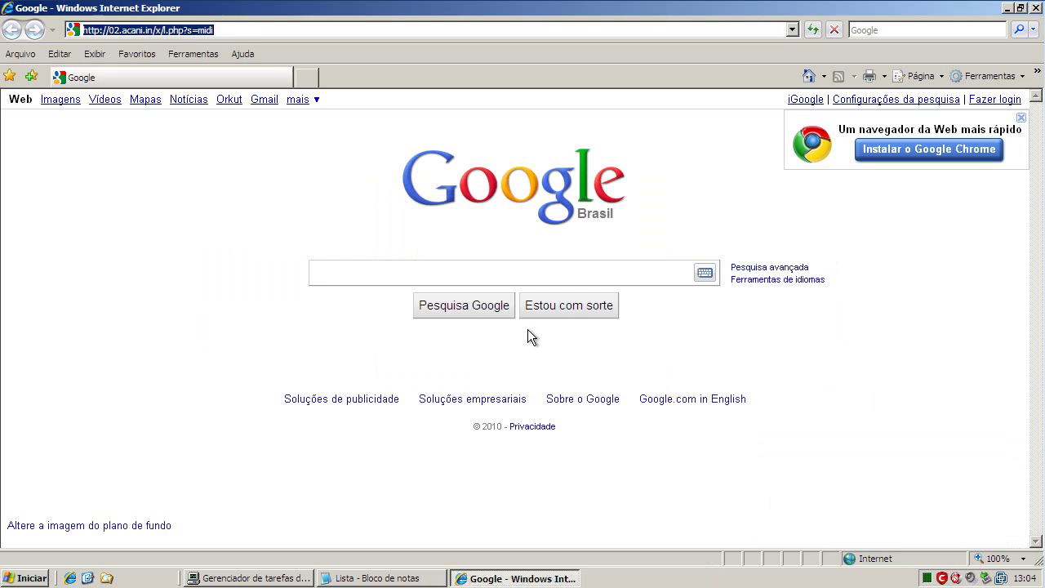
Step: Load 10.dooni.in/x/l.php?s=midi from the list in the browser and dismiss the svchost[2].exe sandbox alert and error message
{"action": "left_click", "coordinate": [376, 577]}
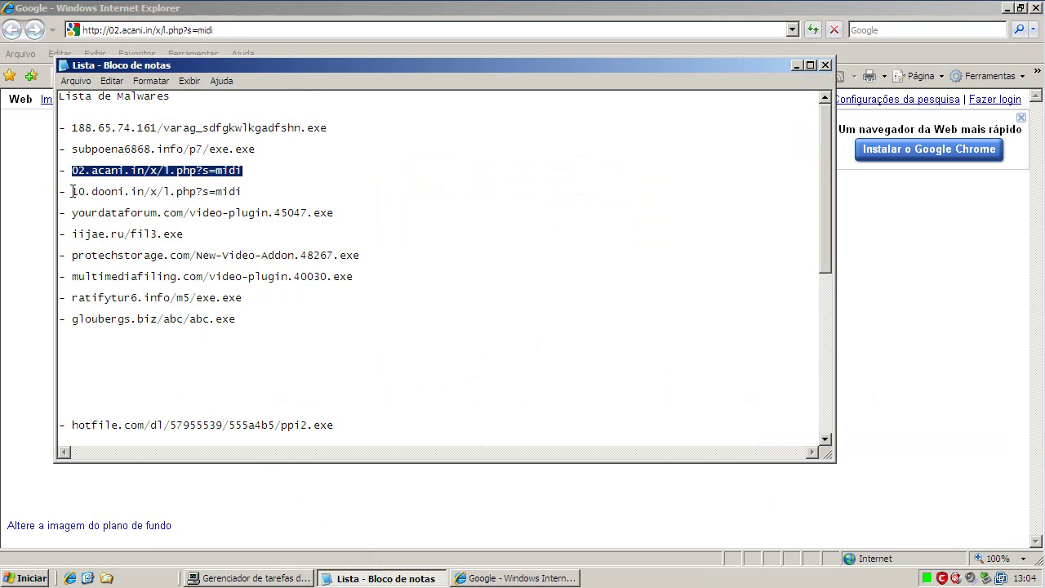
{"action": "left_click_drag", "start_coordinate": [73, 191], "coordinate": [284, 194]}
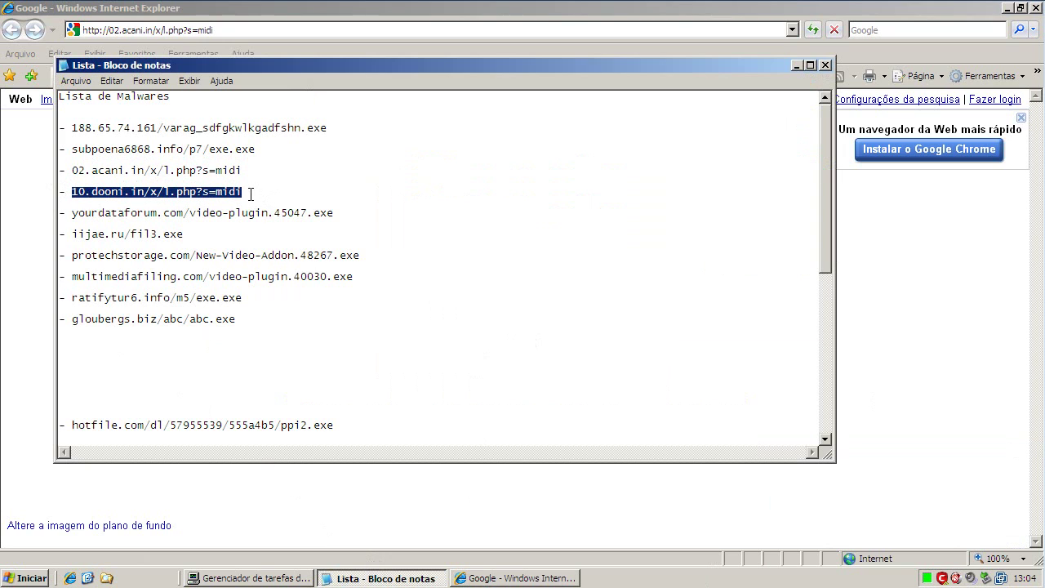
{"action": "left_click", "coordinate": [244, 31]}
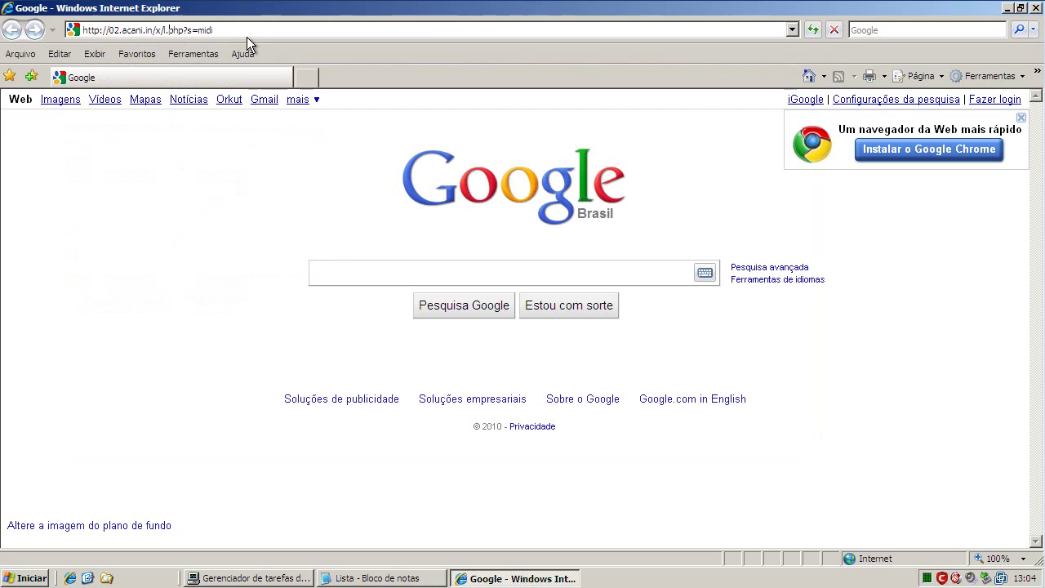
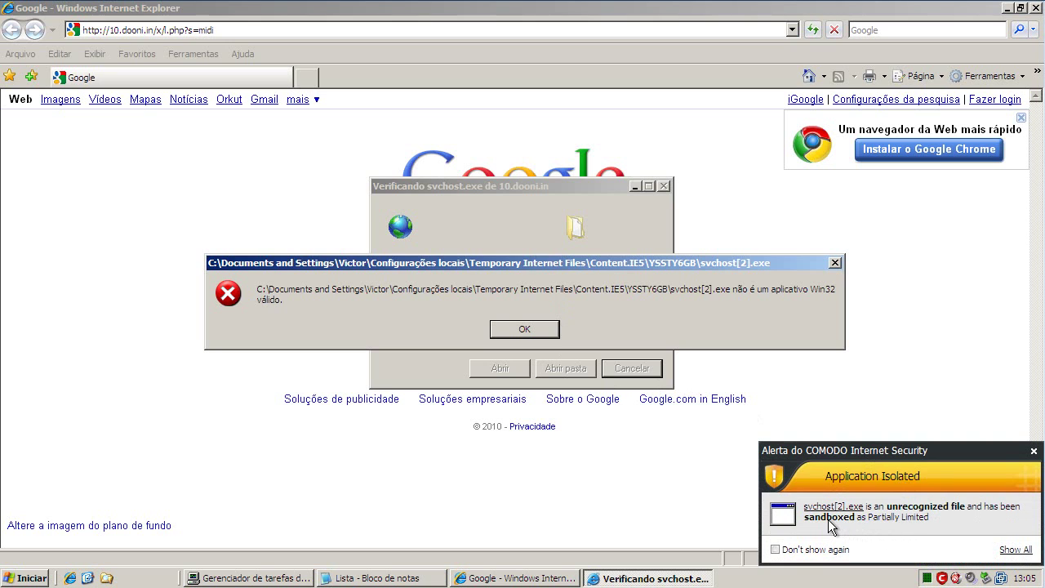
{"action": "left_click", "coordinate": [1034, 453]}
{"action": "left_click", "coordinate": [518, 329]}
Step: Load yourdataforum.com/video-plugin.45047.exe from the list in the browser, remove the item flagged by the antivirus and run the download
{"action": "left_click", "coordinate": [421, 580]}
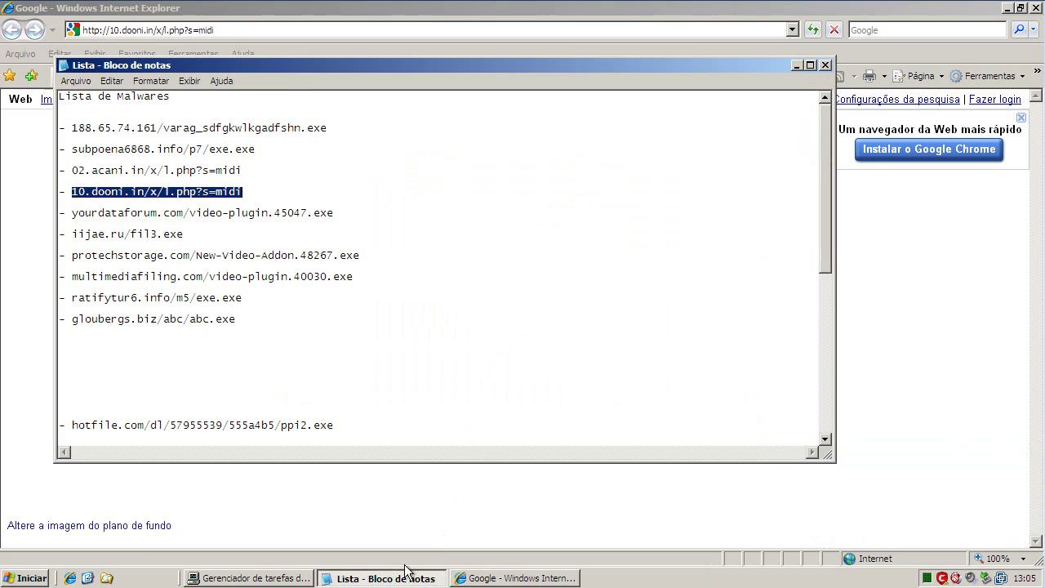
{"action": "left_click_drag", "start_coordinate": [72, 212], "coordinate": [329, 212]}
{"action": "key", "text": "ctrl+c"}
{"action": "left_click", "coordinate": [157, 30]}
{"action": "left_click", "coordinate": [157, 30]}
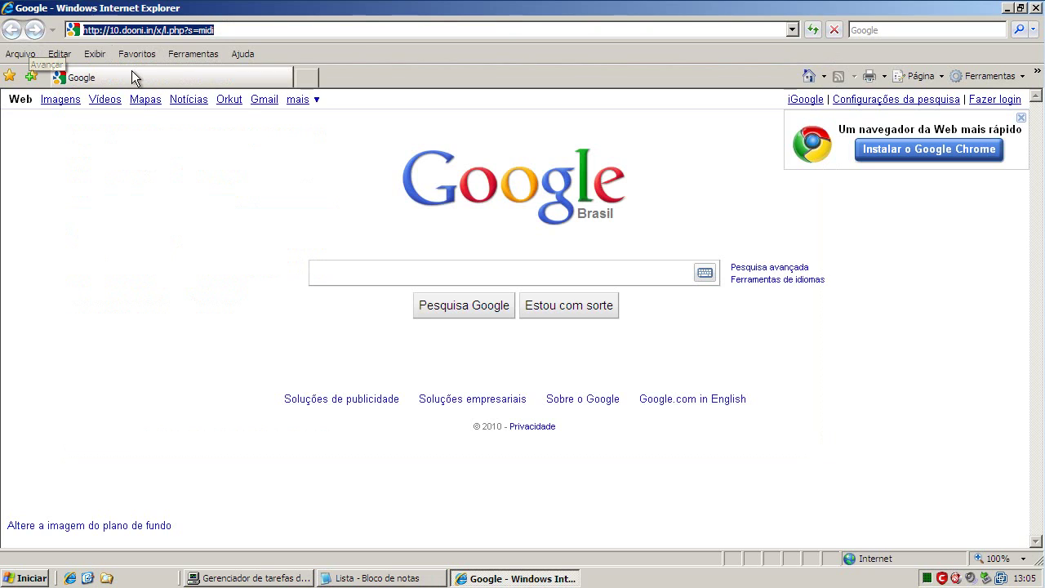
{"action": "left_click", "coordinate": [198, 30]}
{"action": "double_click", "coordinate": [232, 30]}
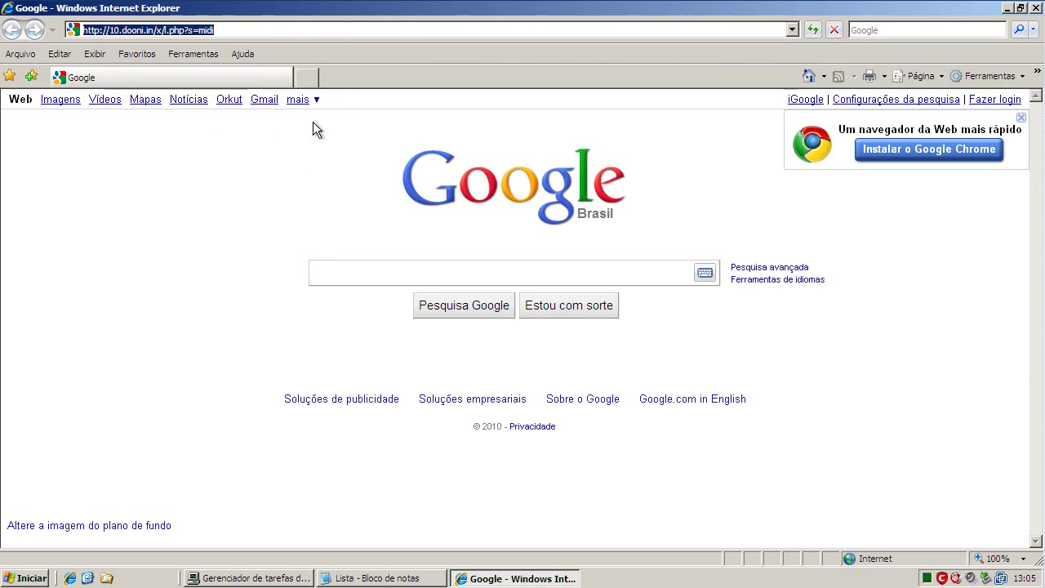
{"action": "key", "text": "ctrl+v"}
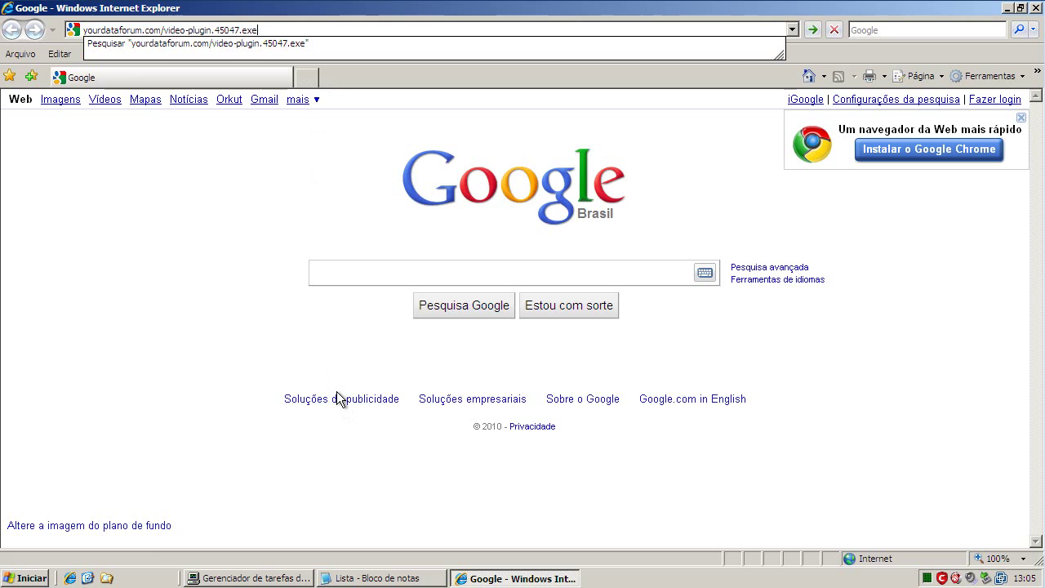
{"action": "key", "text": "Return"}
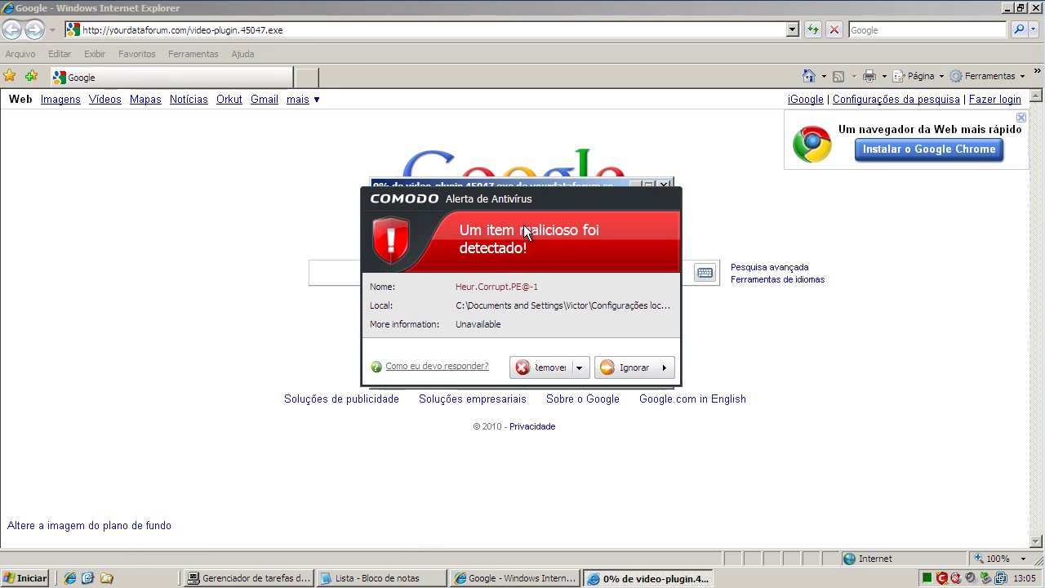
{"action": "left_click", "coordinate": [539, 367]}
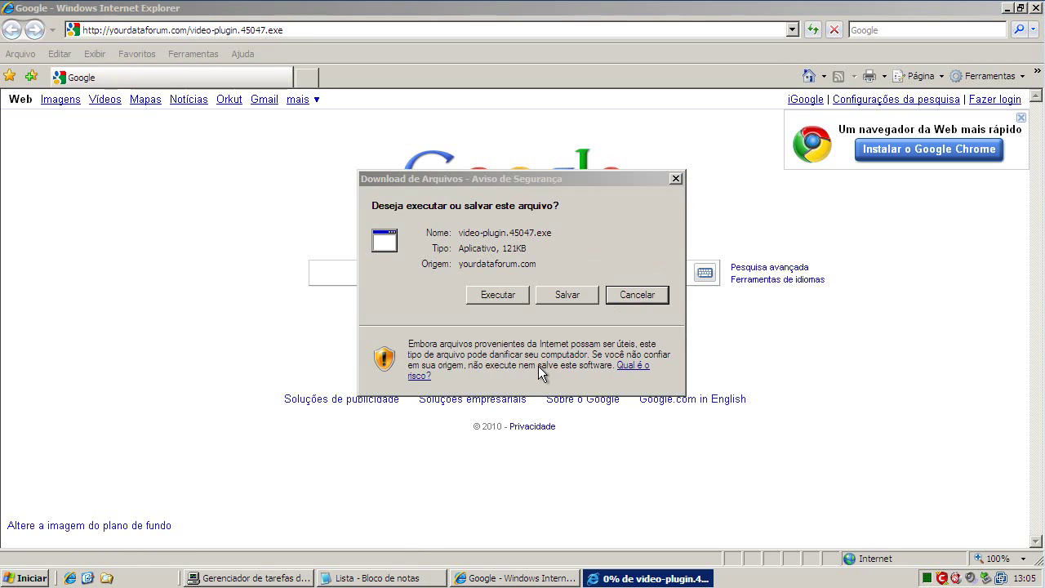
{"action": "left_click", "coordinate": [506, 294]}
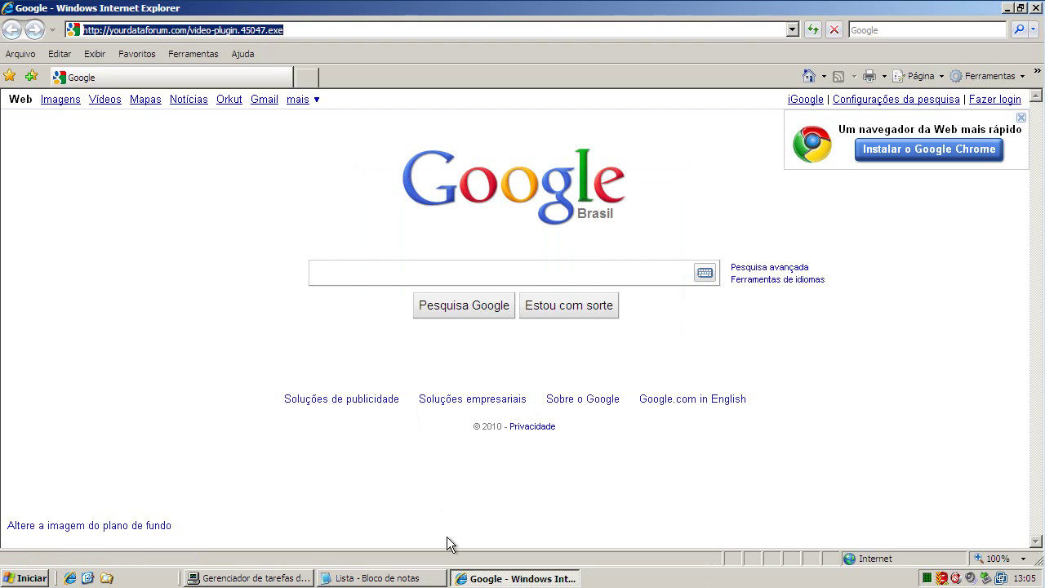
Step: Load iijae.ru/fil3.exe from the list in the browser, remove the item flagged by the antivirus and run the fil3.exe download
{"action": "left_click", "coordinate": [433, 578]}
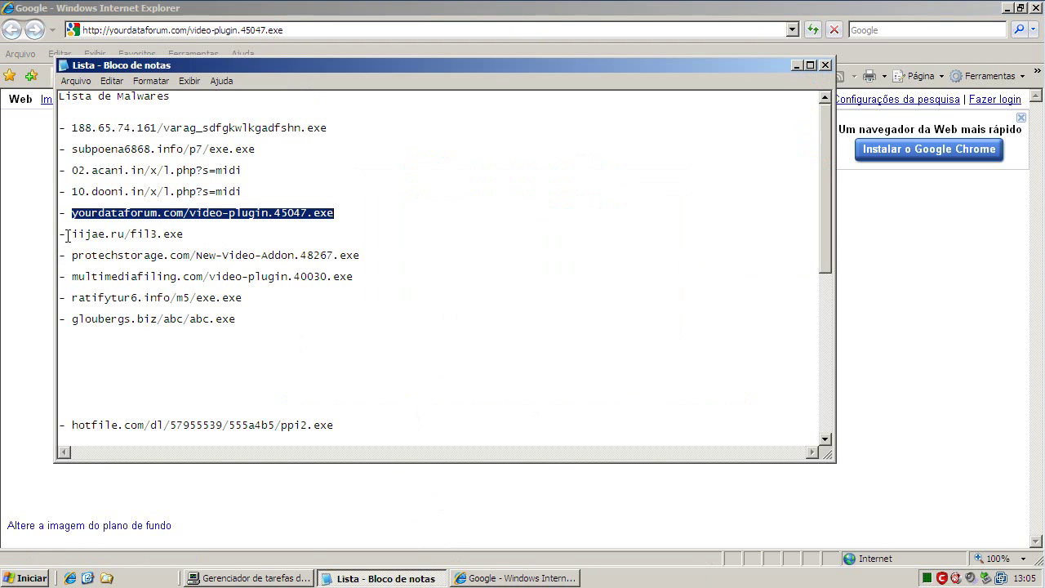
{"action": "left_click_drag", "start_coordinate": [71, 235], "coordinate": [245, 232]}
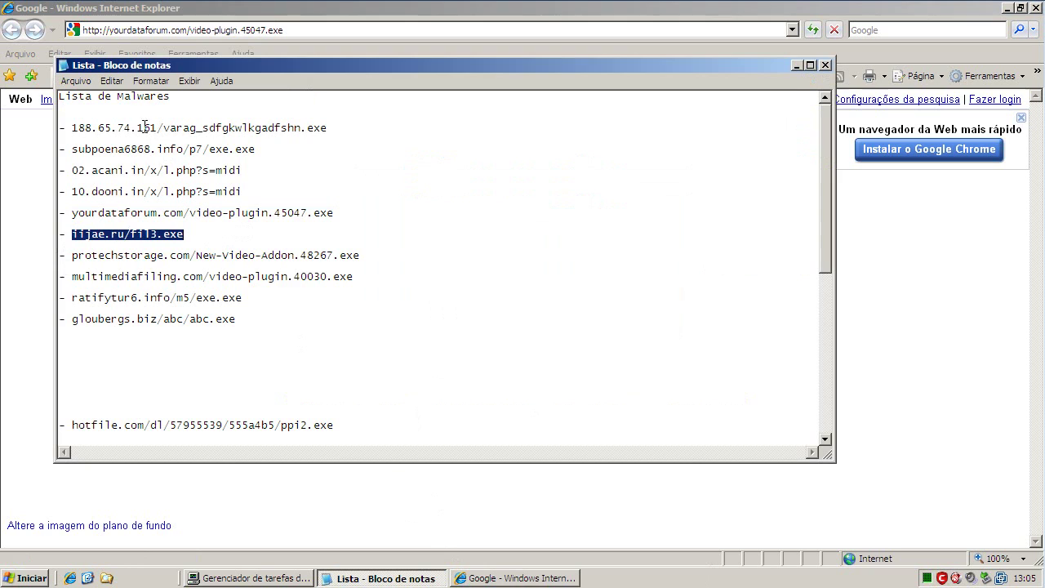
{"action": "left_click", "coordinate": [143, 31]}
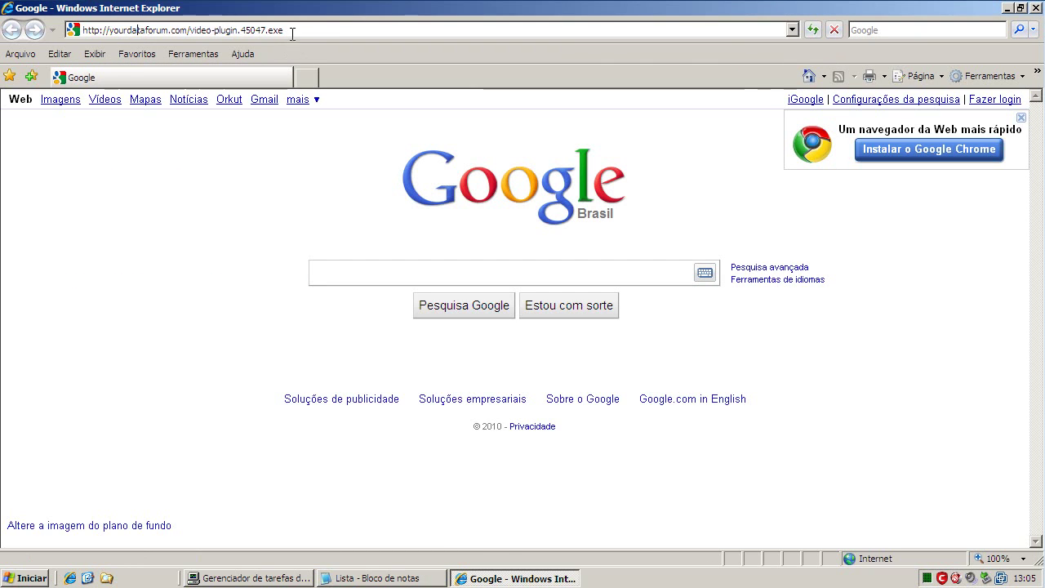
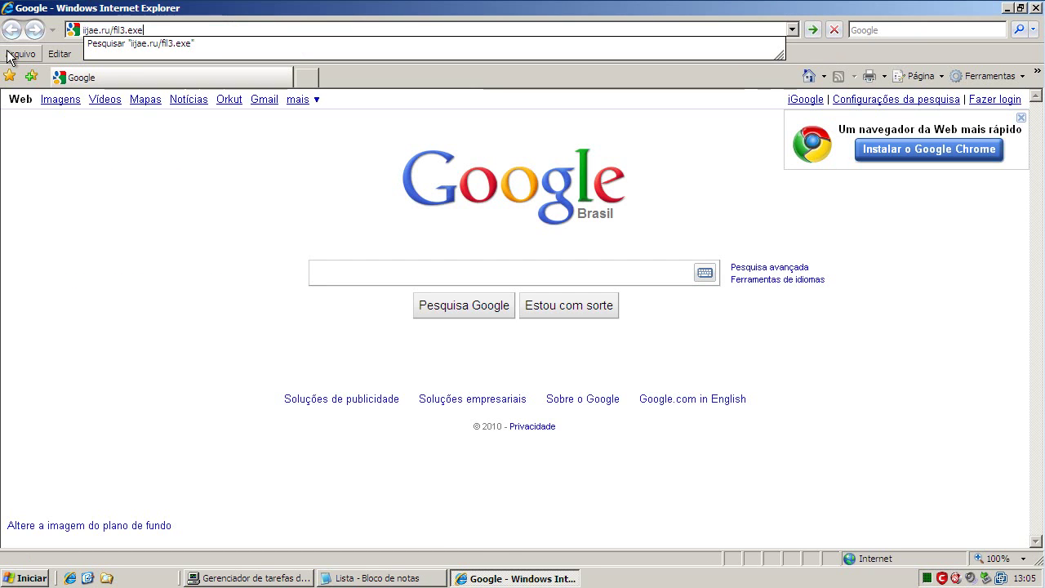
{"action": "key", "text": "Return"}
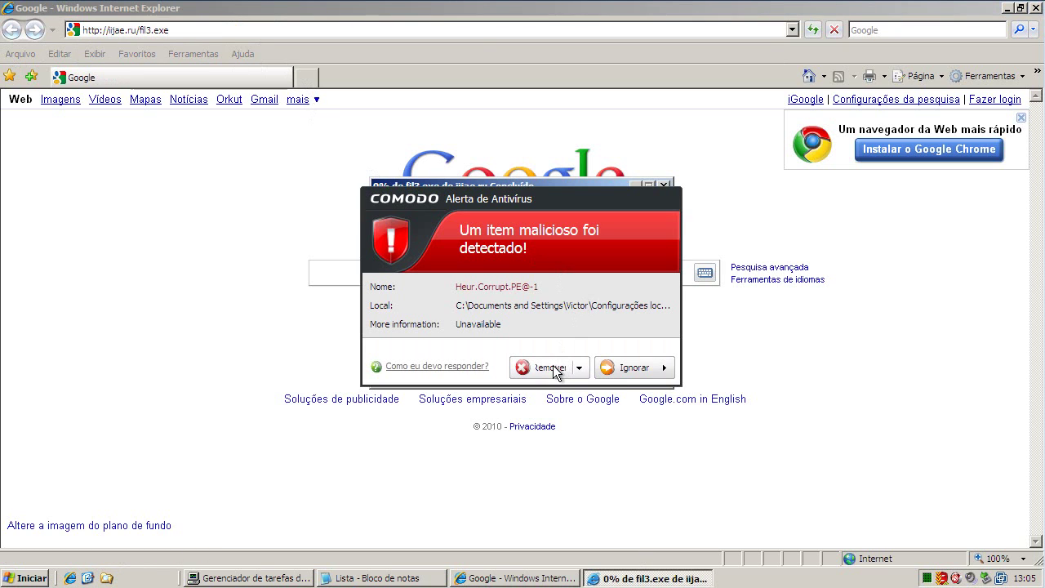
{"action": "left_click", "coordinate": [553, 369]}
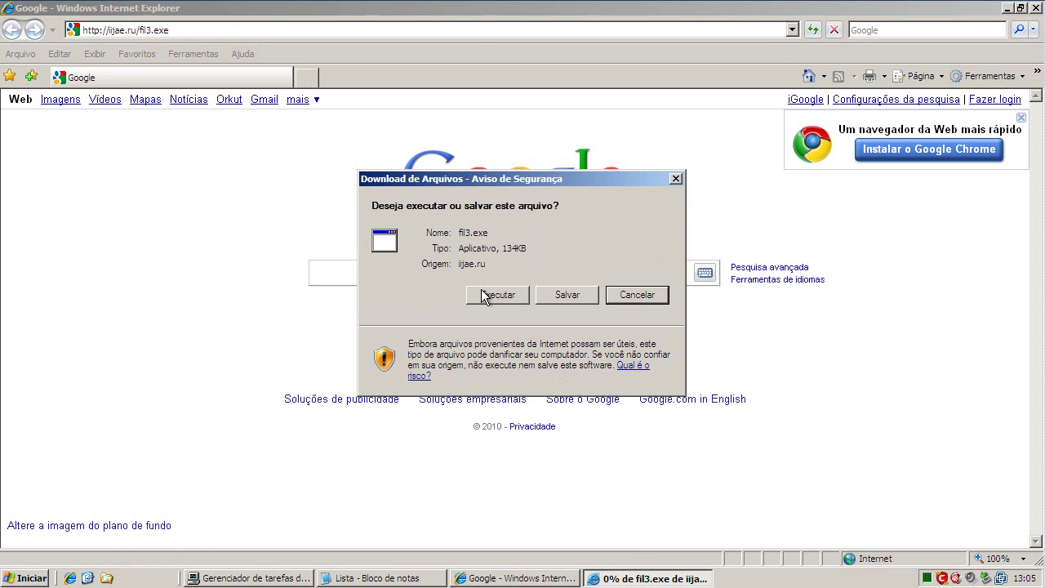
{"action": "left_click", "coordinate": [484, 291]}
Step: Copy protechstorage.com/New-Video-Addon.48267.exe from the list and load it in the browser
{"action": "left_click", "coordinate": [405, 576]}
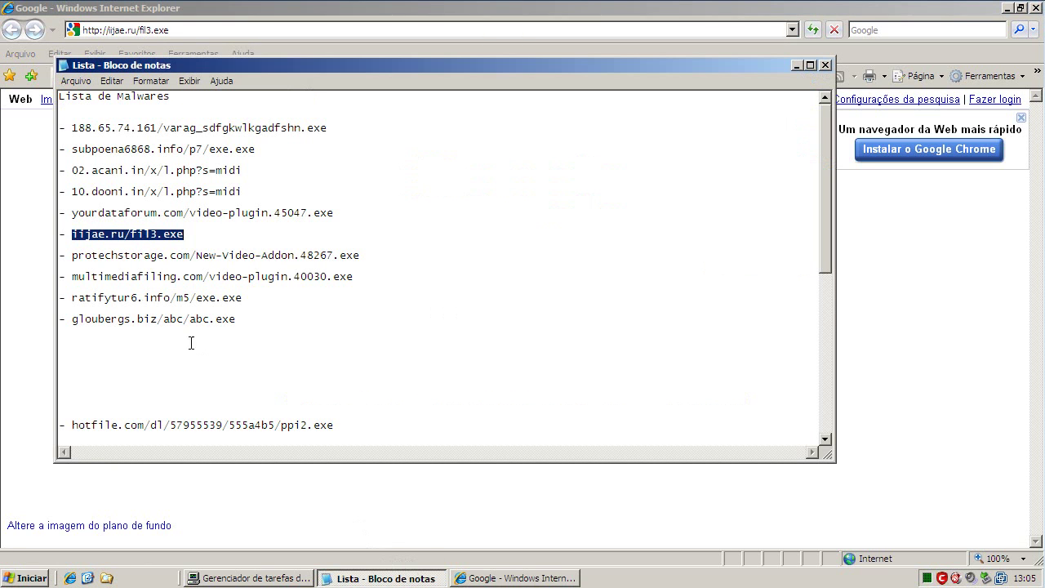
{"action": "left_click_drag", "start_coordinate": [74, 258], "coordinate": [437, 255]}
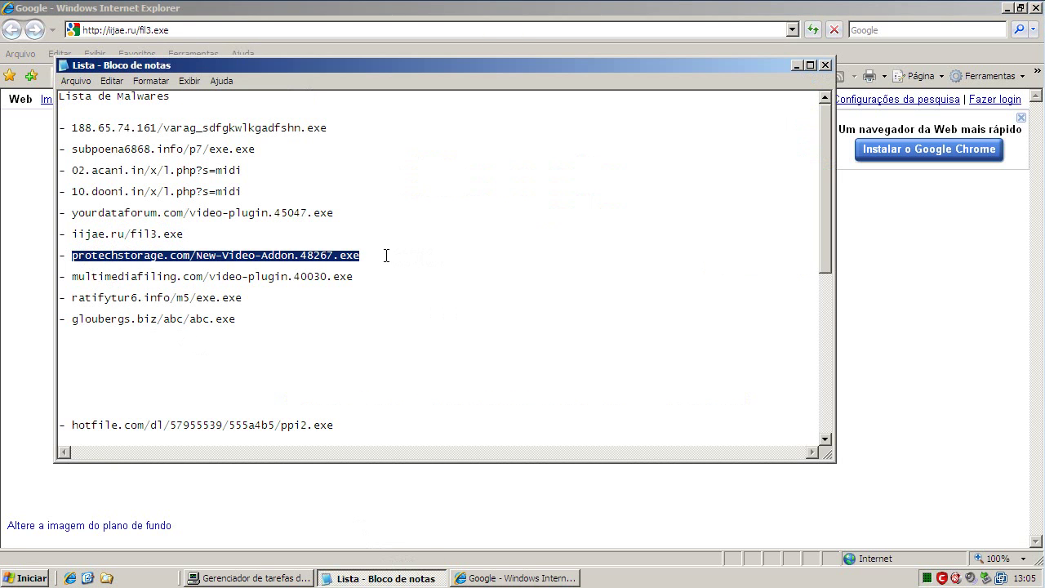
{"action": "left_click", "coordinate": [207, 16]}
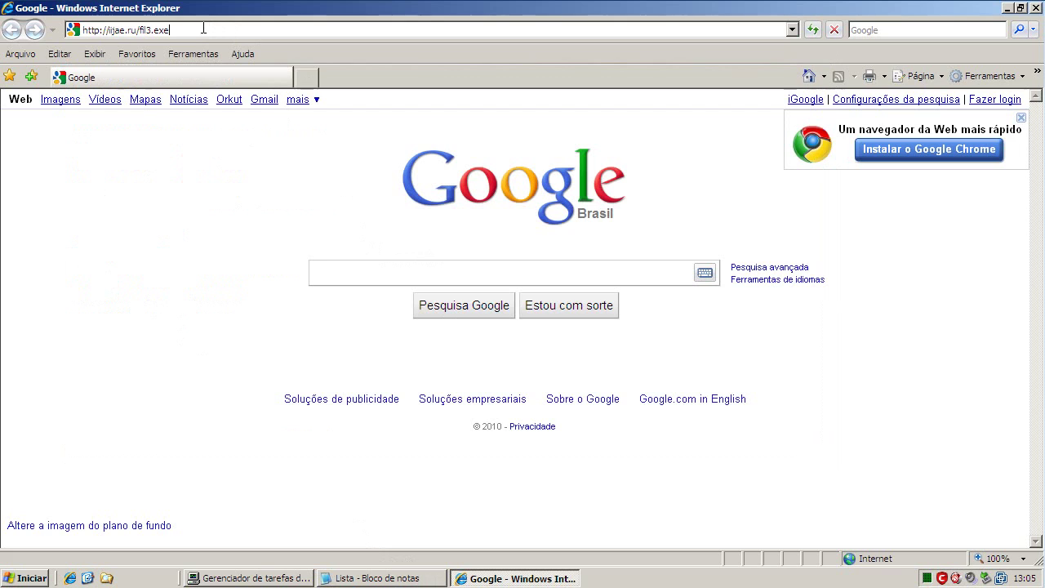
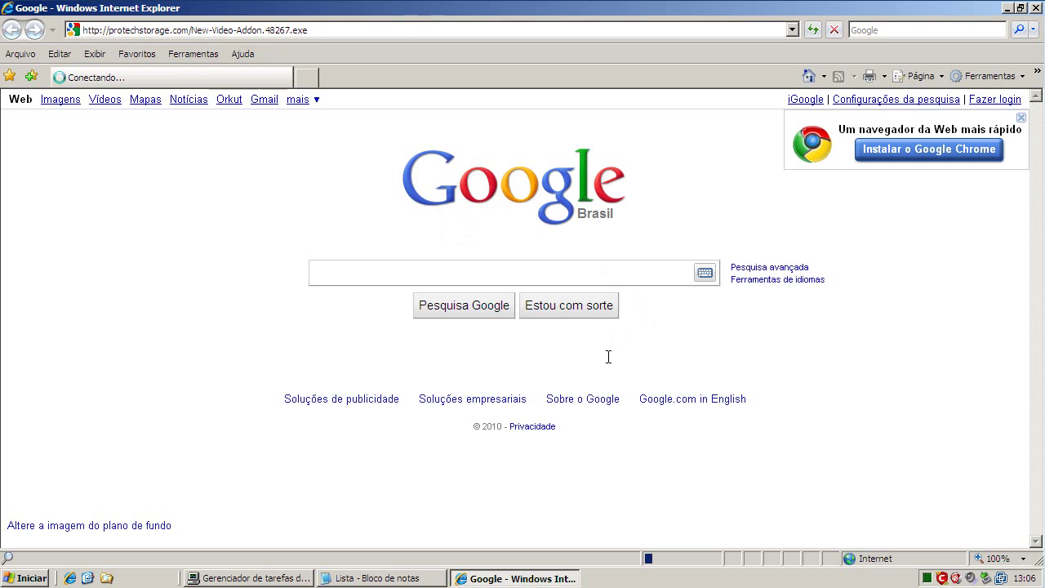
Step: Copy multimediafiling.com/video-plugin.40030.exe from the list and load it in the browser
{"action": "left_click", "coordinate": [421, 578]}
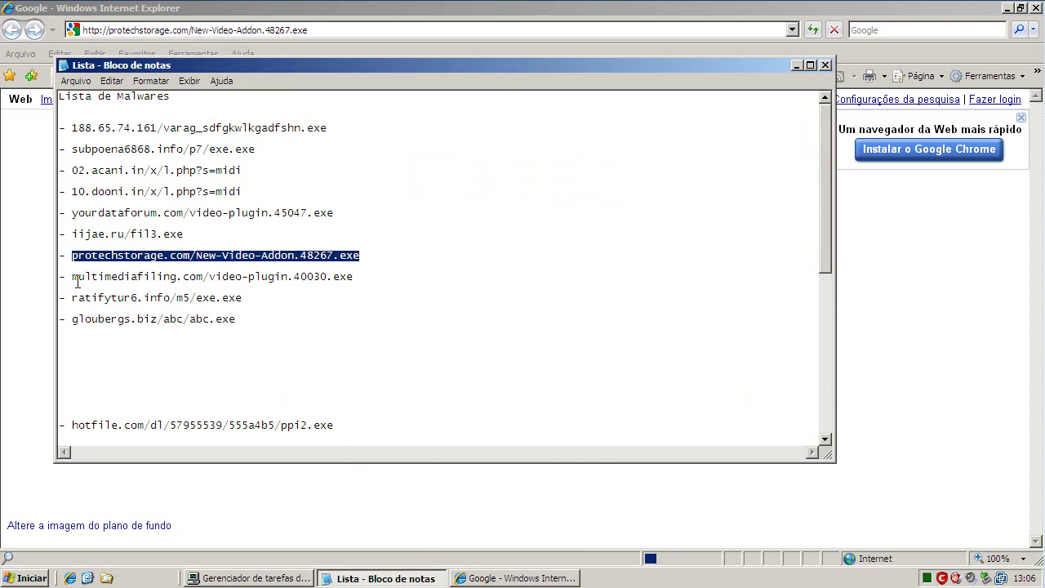
{"action": "left_click_drag", "start_coordinate": [73, 277], "coordinate": [361, 278]}
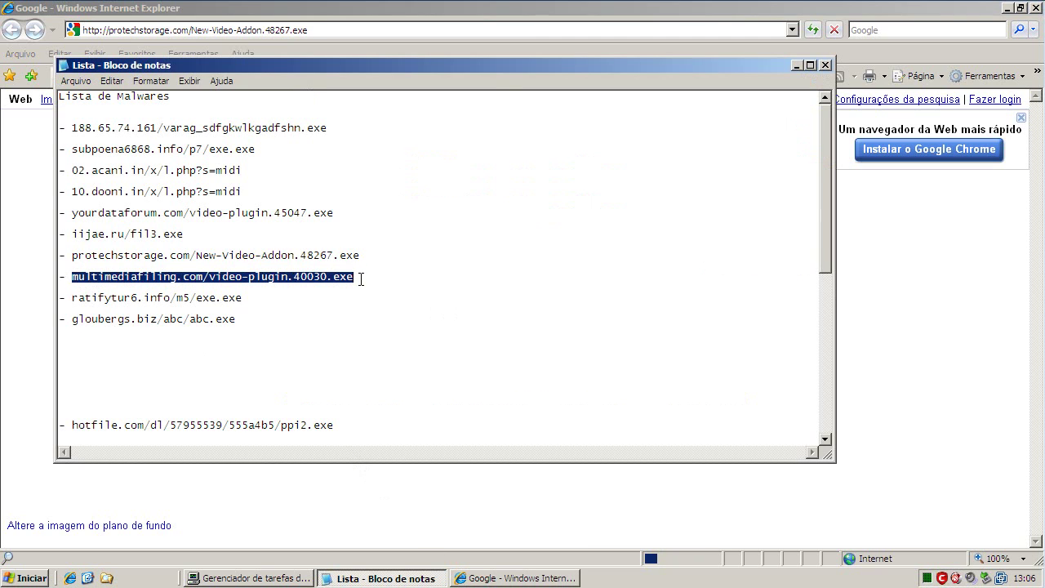
{"action": "right_click", "coordinate": [343, 276]}
{"action": "left_click", "coordinate": [363, 320]}
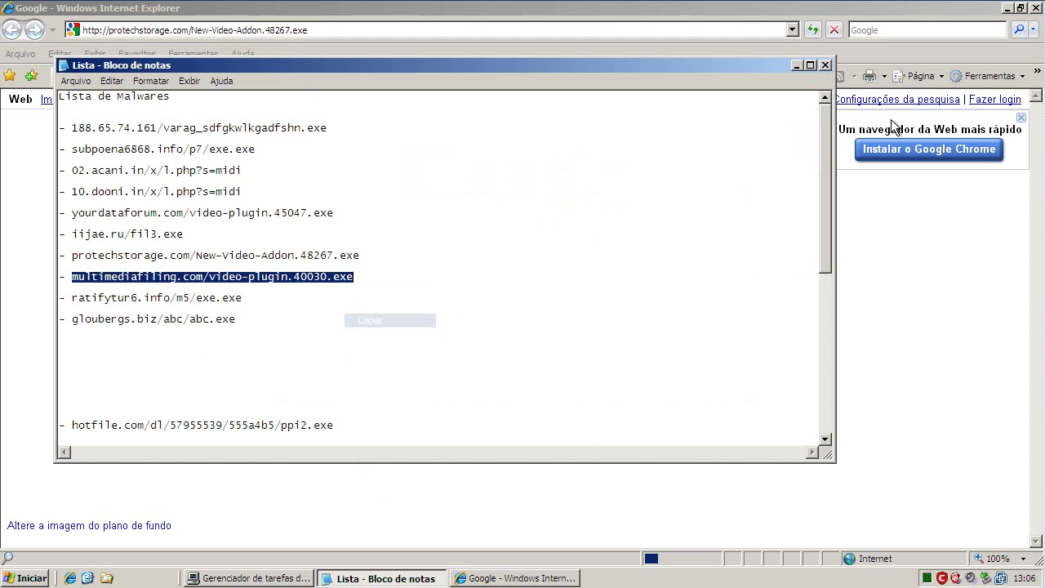
{"action": "left_click", "coordinate": [795, 65]}
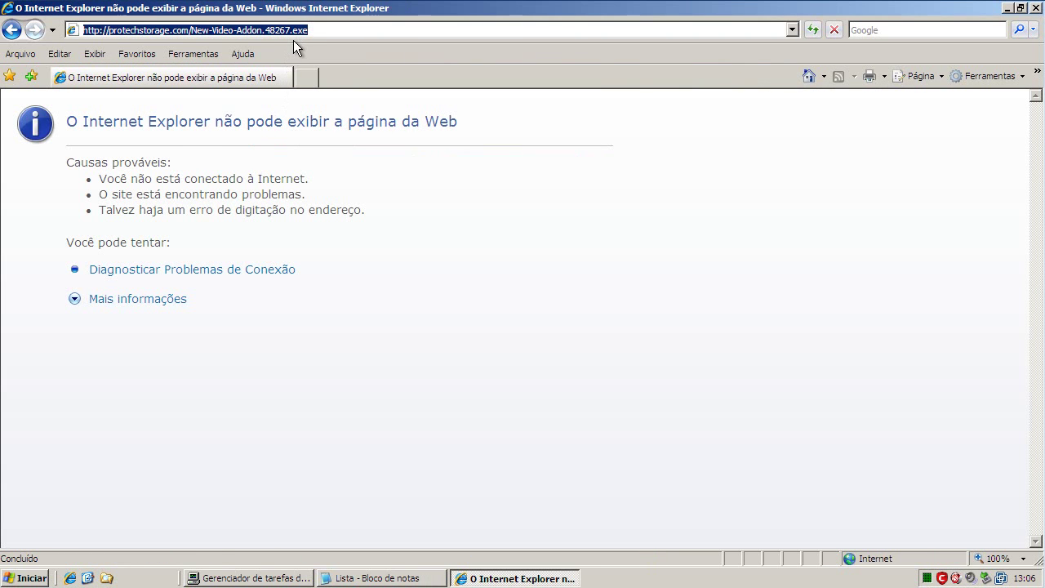
{"action": "key", "text": "ctrl+v"}
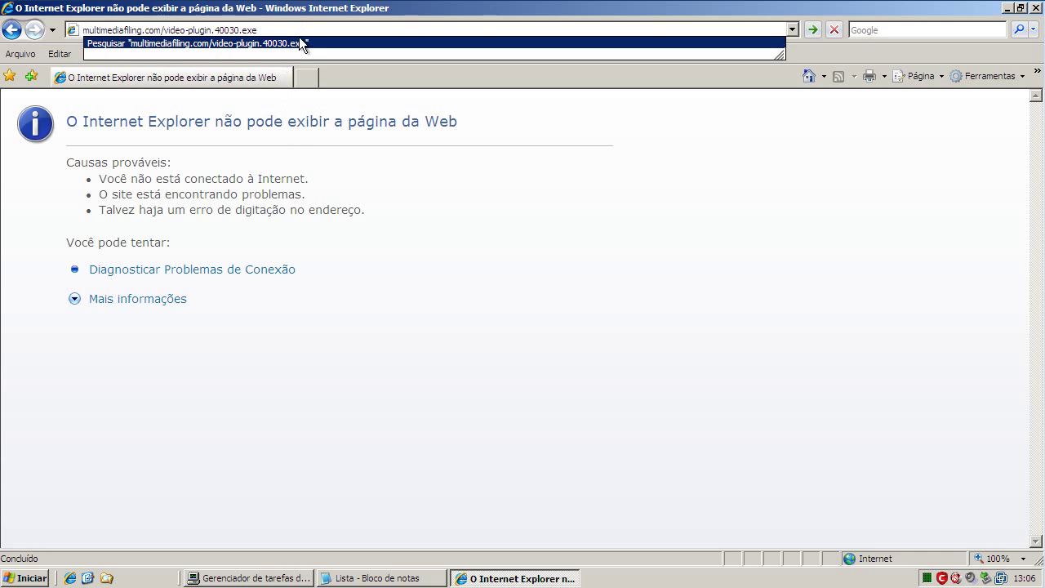
{"action": "key", "text": "Return"}
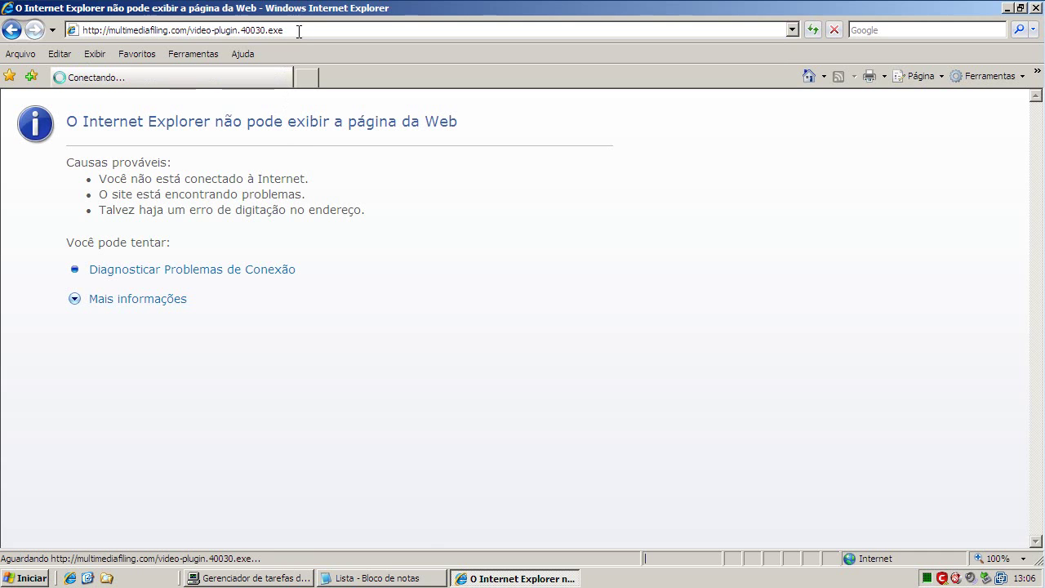
Step: Copy ratifytur6.info/m5/exe.exe from the malware list and load it in a new browser tab
{"action": "left_click", "coordinate": [426, 578]}
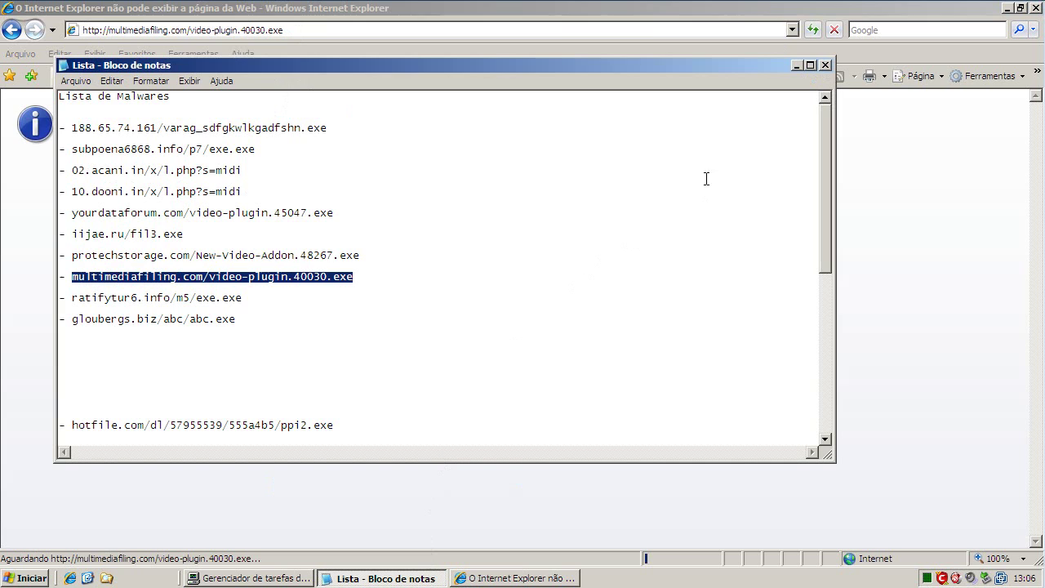
{"action": "left_click", "coordinate": [796, 65]}
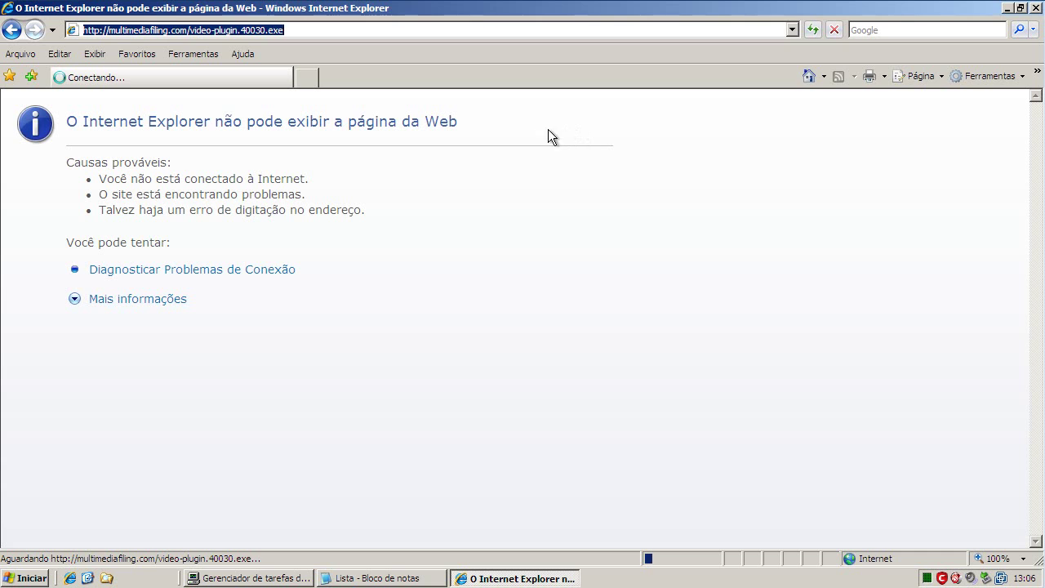
{"action": "left_click", "coordinate": [331, 576]}
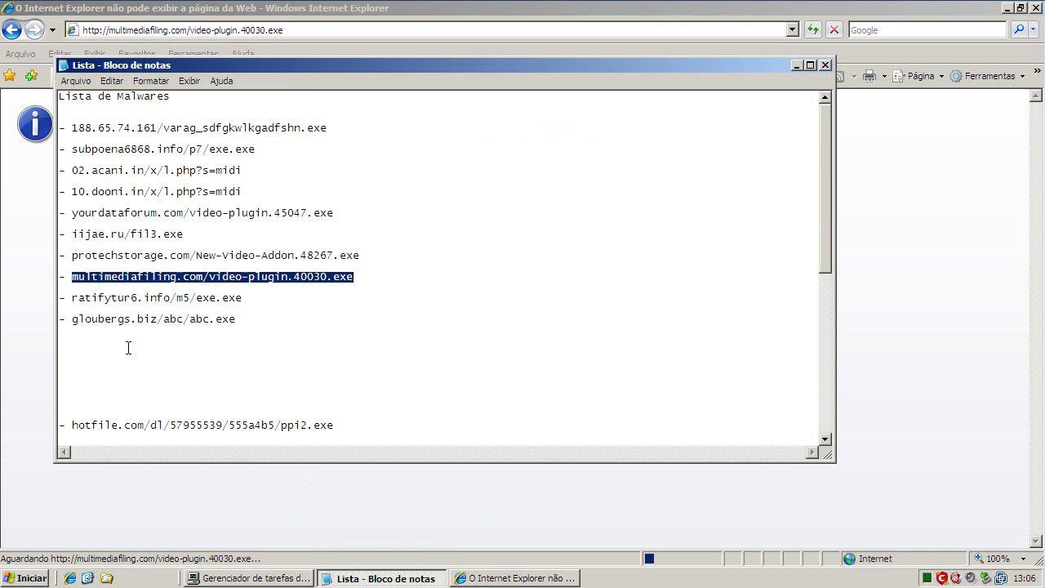
{"action": "left_click_drag", "start_coordinate": [71, 298], "coordinate": [255, 298]}
{"action": "right_click", "coordinate": [190, 298]}
{"action": "left_click", "coordinate": [237, 339]}
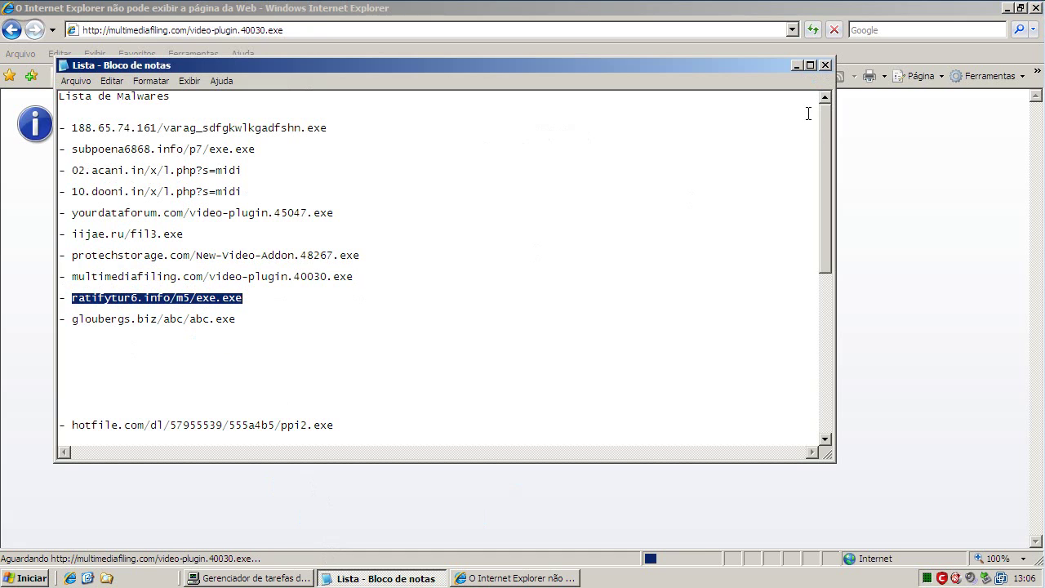
{"action": "left_click", "coordinate": [797, 65]}
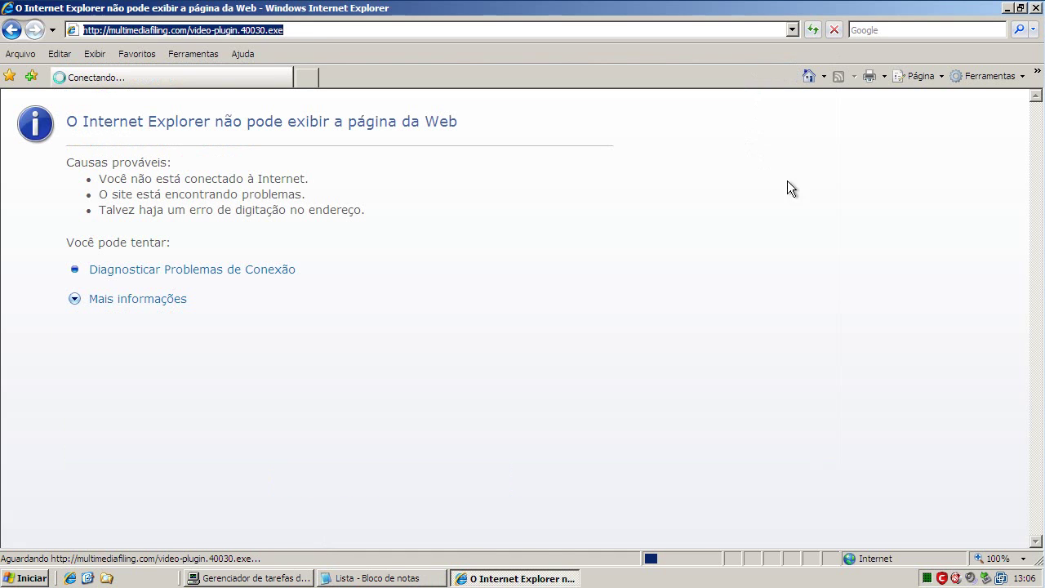
{"action": "left_click", "coordinate": [310, 78]}
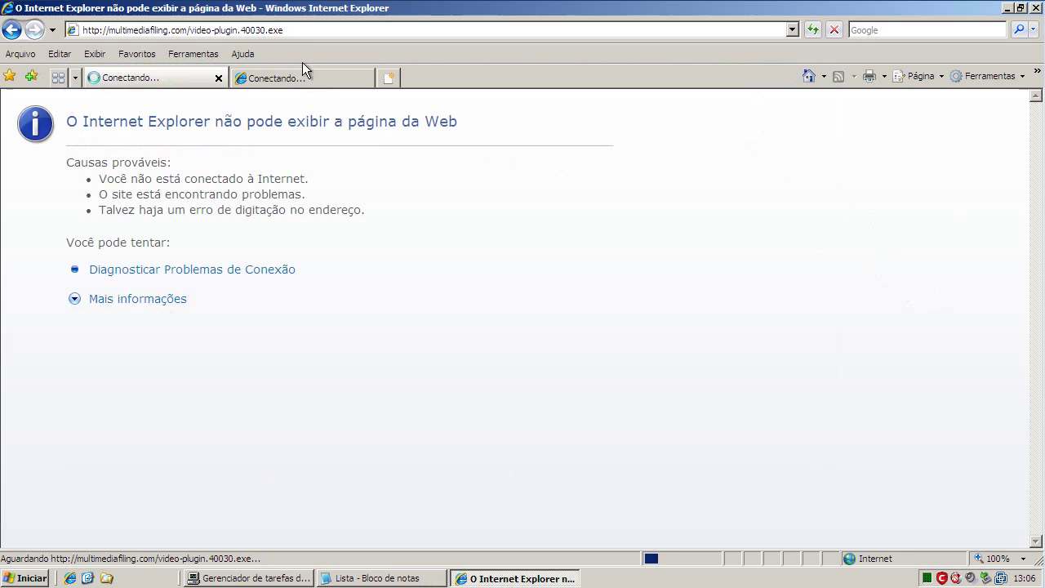
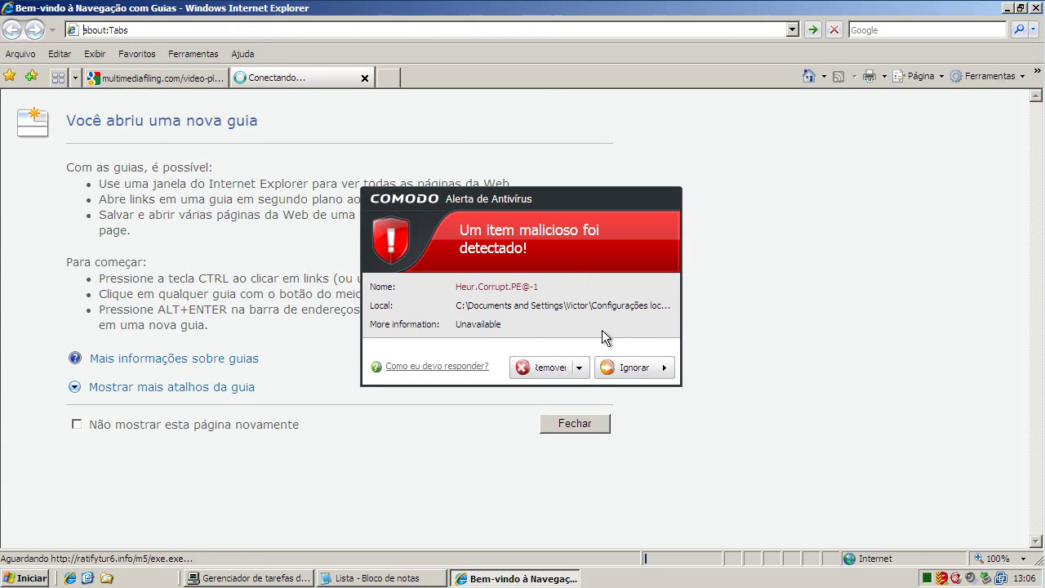
Step: Remove the malicious item flagged by the antivirus and run the exe.exe download from ratifytur6.info
{"action": "left_click", "coordinate": [554, 369]}
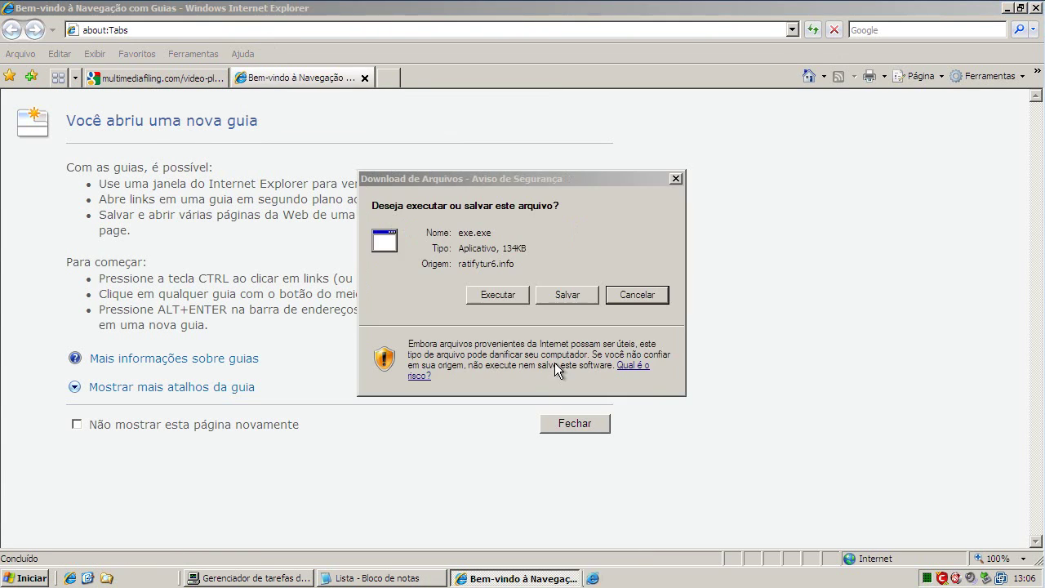
{"action": "left_click", "coordinate": [498, 299]}
Step: Copy gloubergs.biz/abc/abc.exe from the list and load it in the browser
{"action": "left_click", "coordinate": [400, 572]}
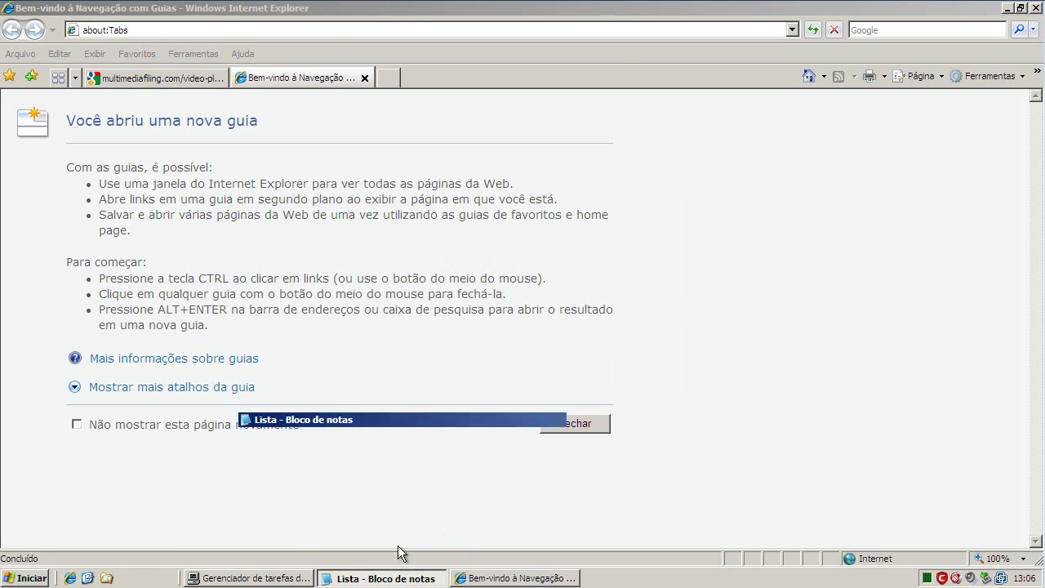
{"action": "left_click_drag", "start_coordinate": [74, 318], "coordinate": [248, 325]}
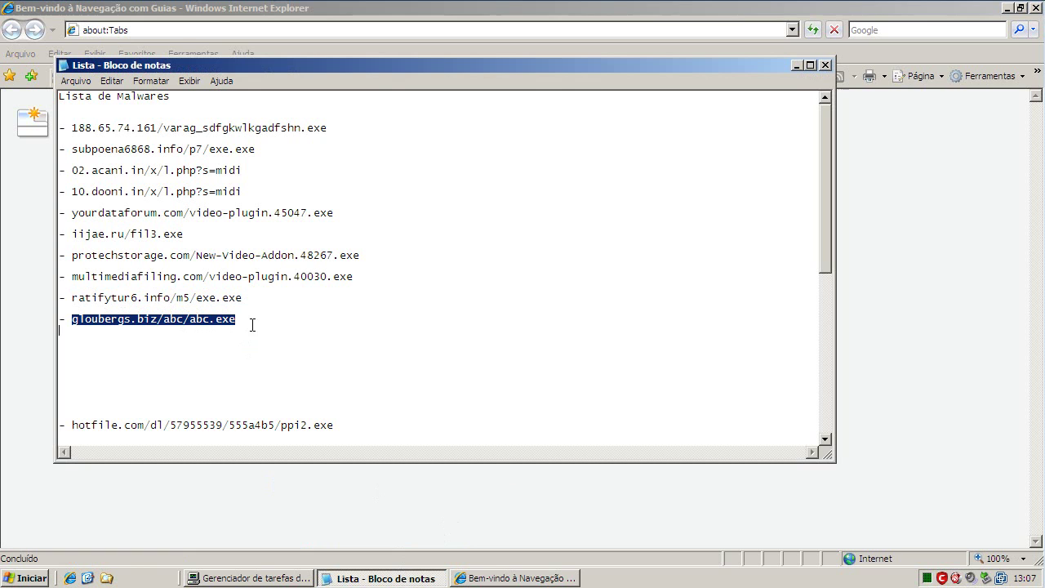
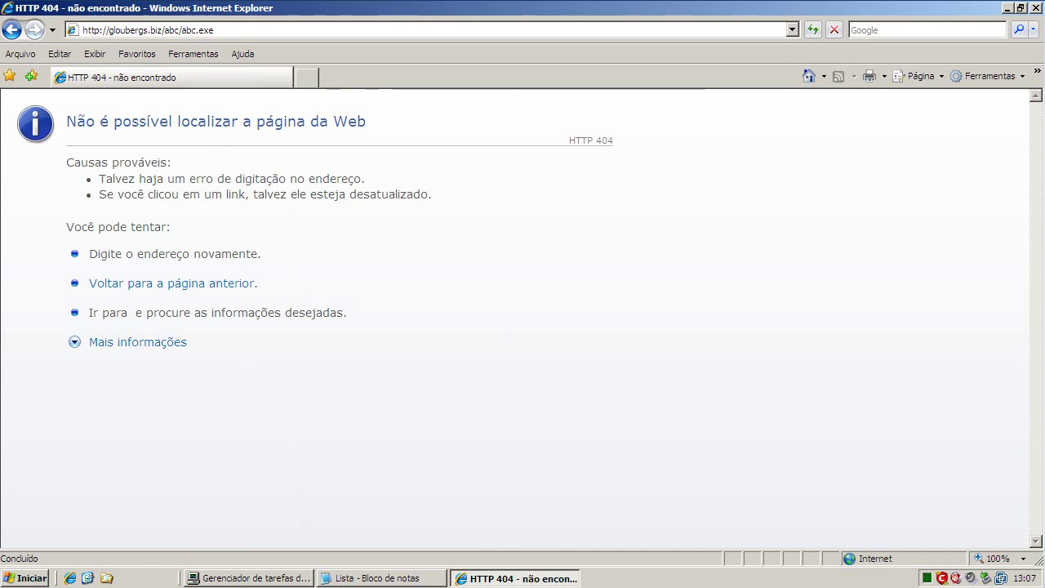
Step: Copy hotfile.com/dl/57955539/555a4b5/ppi2.exe from the list and load it in the browser
{"action": "left_click", "coordinate": [363, 578]}
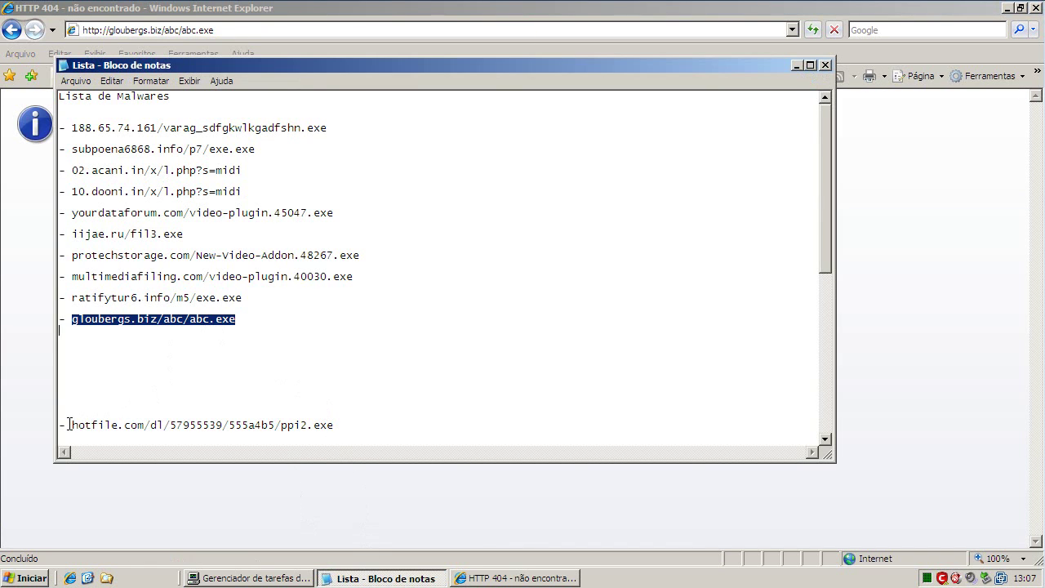
{"action": "left_click_drag", "start_coordinate": [72, 425], "coordinate": [342, 430]}
{"action": "right_click", "coordinate": [310, 428]}
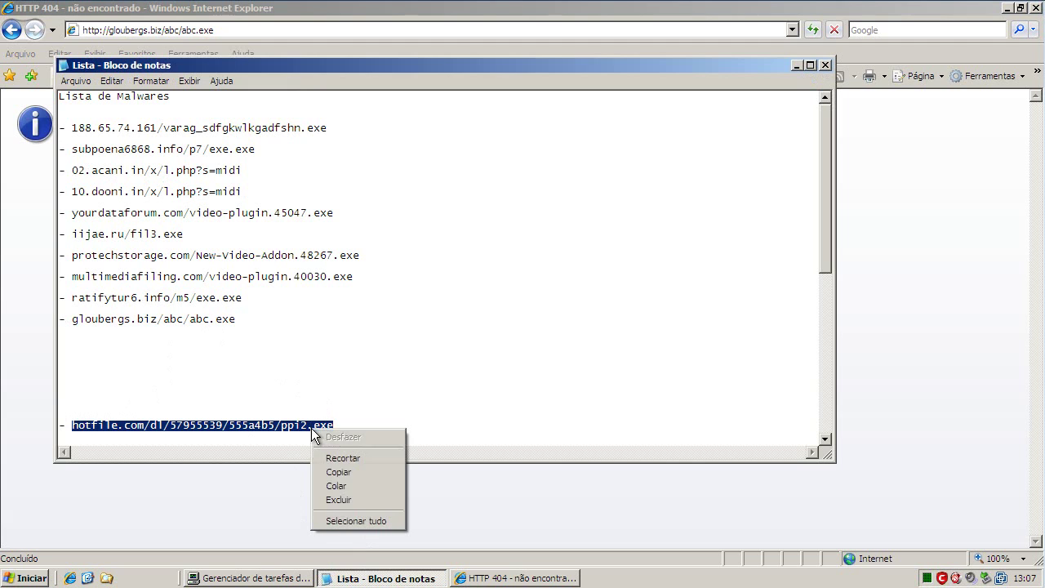
{"action": "left_click", "coordinate": [343, 472]}
{"action": "left_click", "coordinate": [195, 30]}
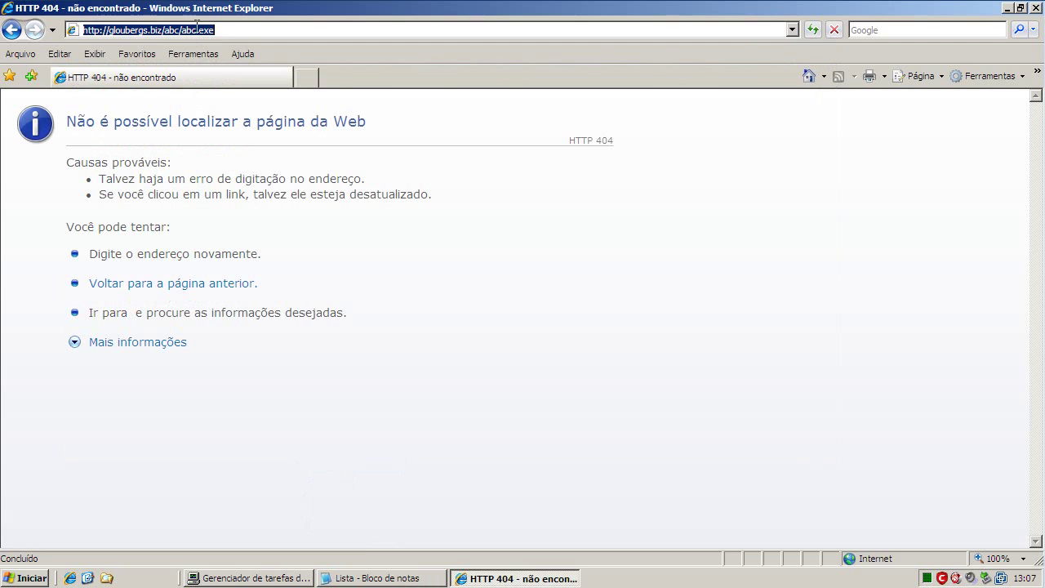
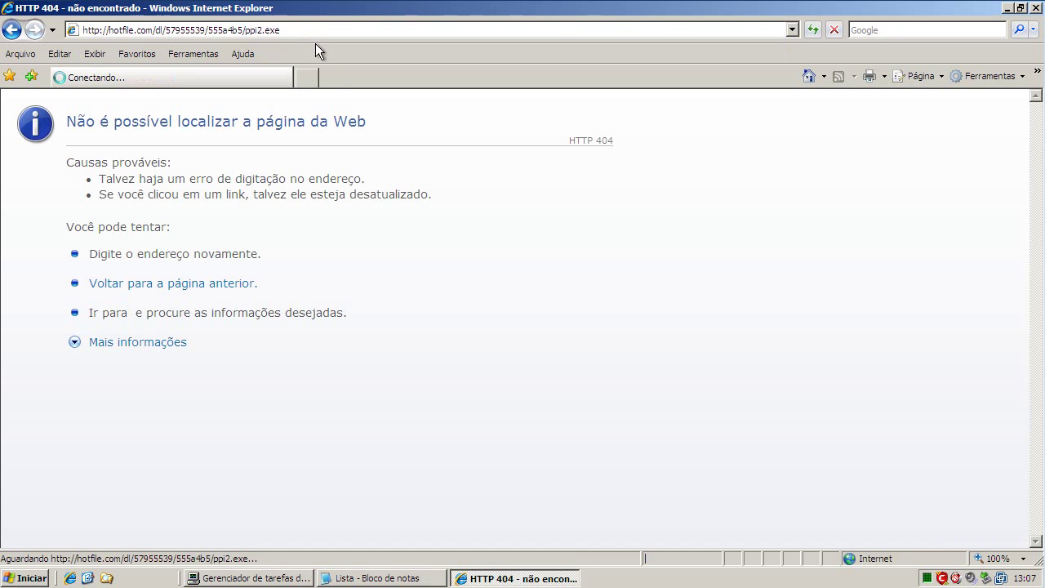
{"action": "left_click", "coordinate": [528, 334]}
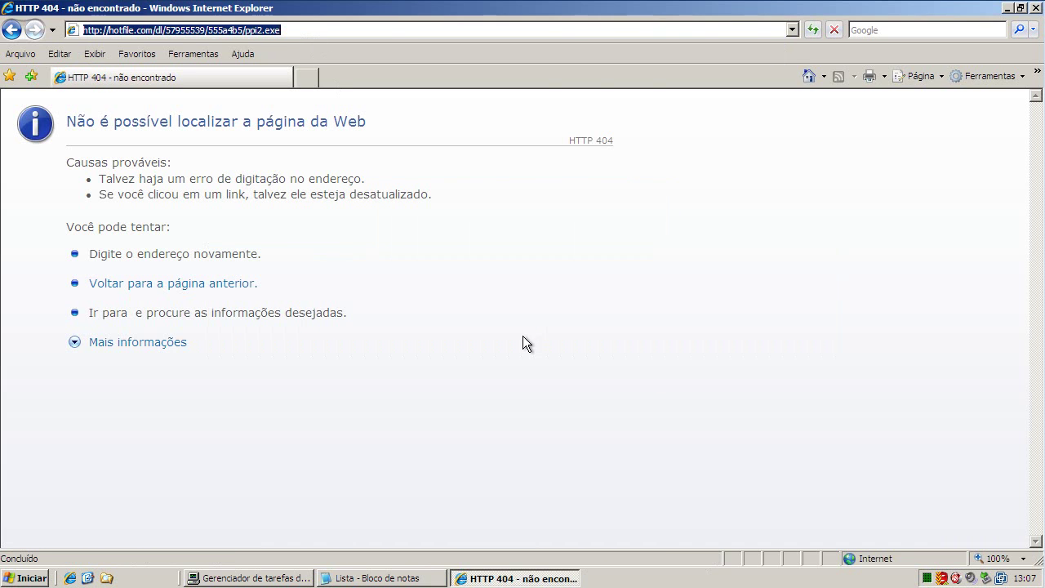
Step: Load hotfile.com/dl/57955527/eec7a3d/ppi1.exe from the list in the browser and dismiss the download error
{"action": "left_click", "coordinate": [408, 577]}
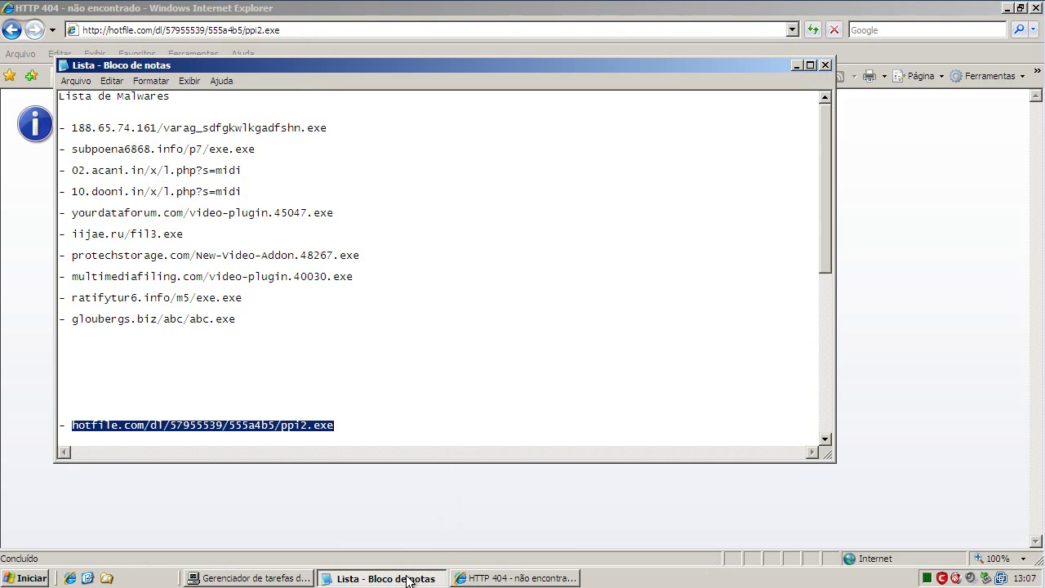
{"action": "scroll", "coordinate": [375, 306], "scroll_direction": "down", "scroll_amount": 1}
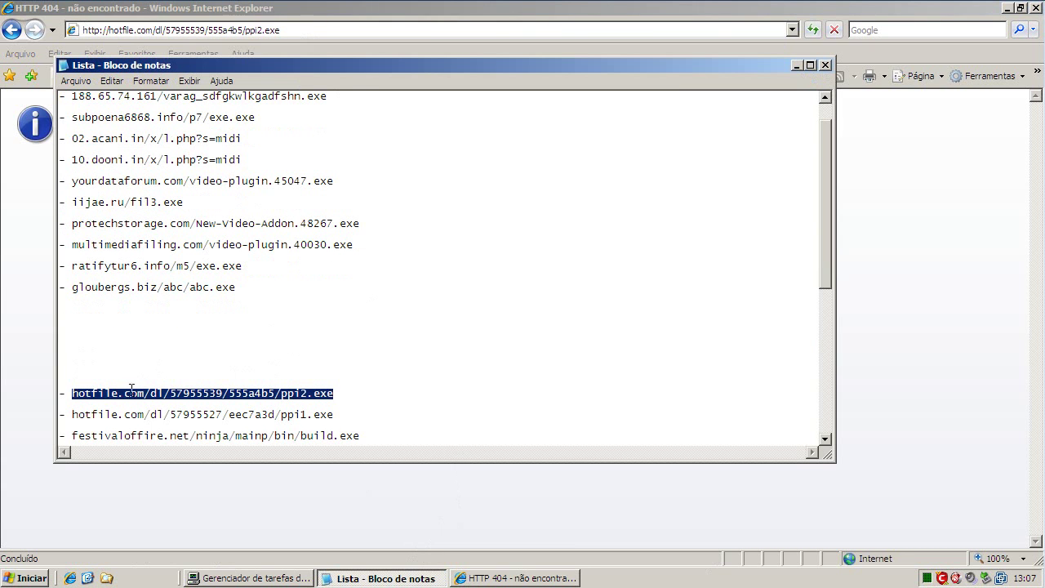
{"action": "left_click_drag", "start_coordinate": [71, 414], "coordinate": [334, 417]}
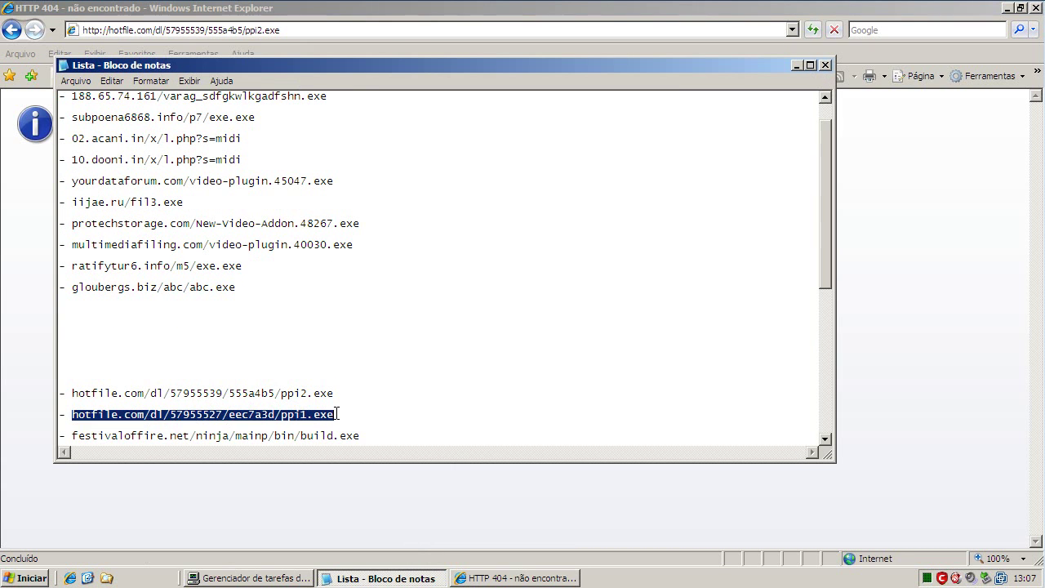
{"action": "right_click", "coordinate": [325, 420]}
{"action": "left_click", "coordinate": [347, 458]}
{"action": "left_click", "coordinate": [243, 31]}
{"action": "left_click_drag", "start_coordinate": [338, 32], "coordinate": [84, 30]}
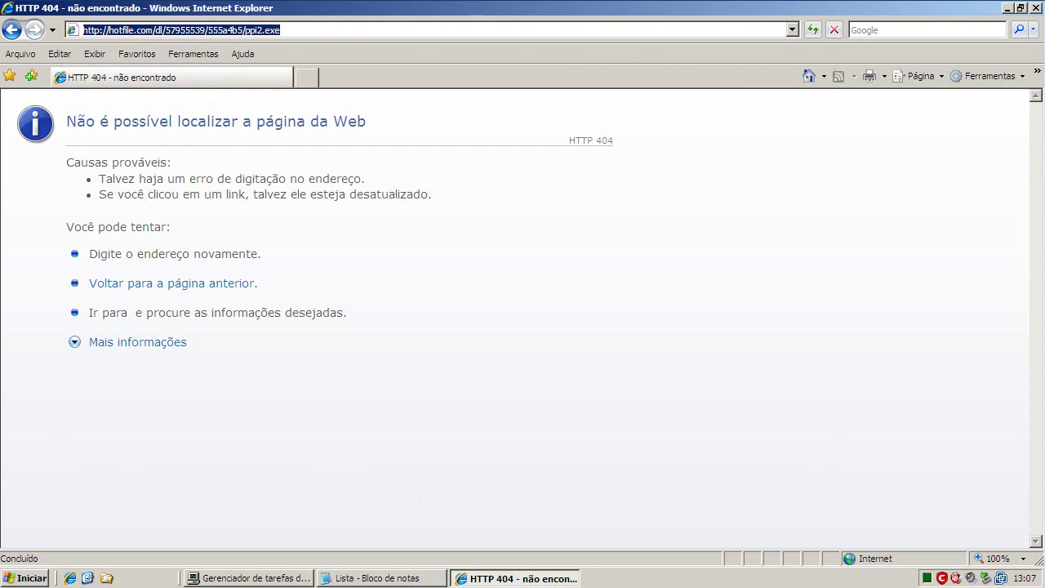
{"action": "right_click", "coordinate": [157, 31]}
{"action": "left_click", "coordinate": [181, 86]}
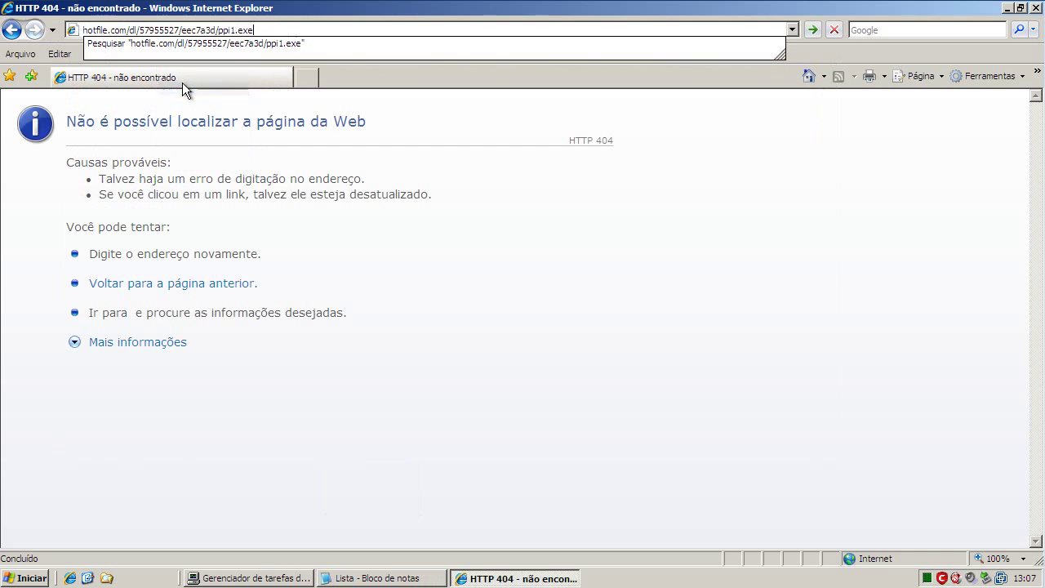
{"action": "key", "text": "Return"}
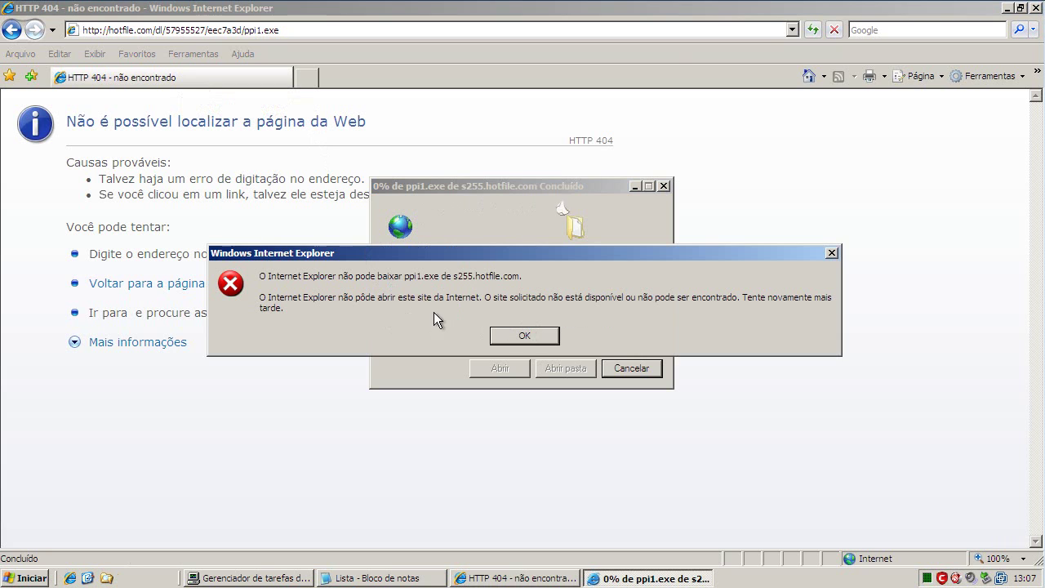
{"action": "left_click", "coordinate": [505, 336]}
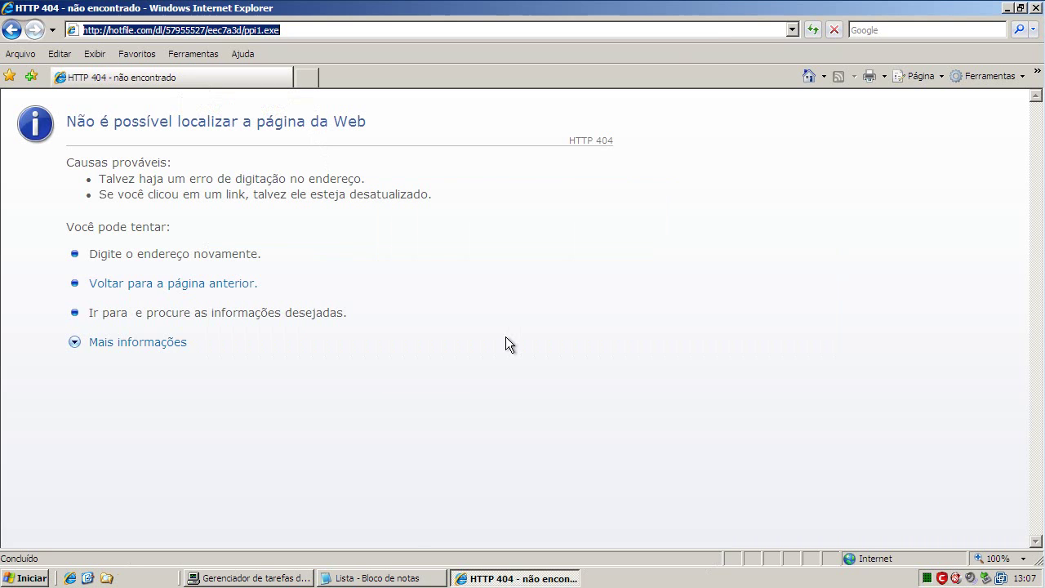
Step: Copy festivaloffire.net/ninja/mainp/bin/build.exe from the list and load it in the browser
{"action": "left_click", "coordinate": [384, 578]}
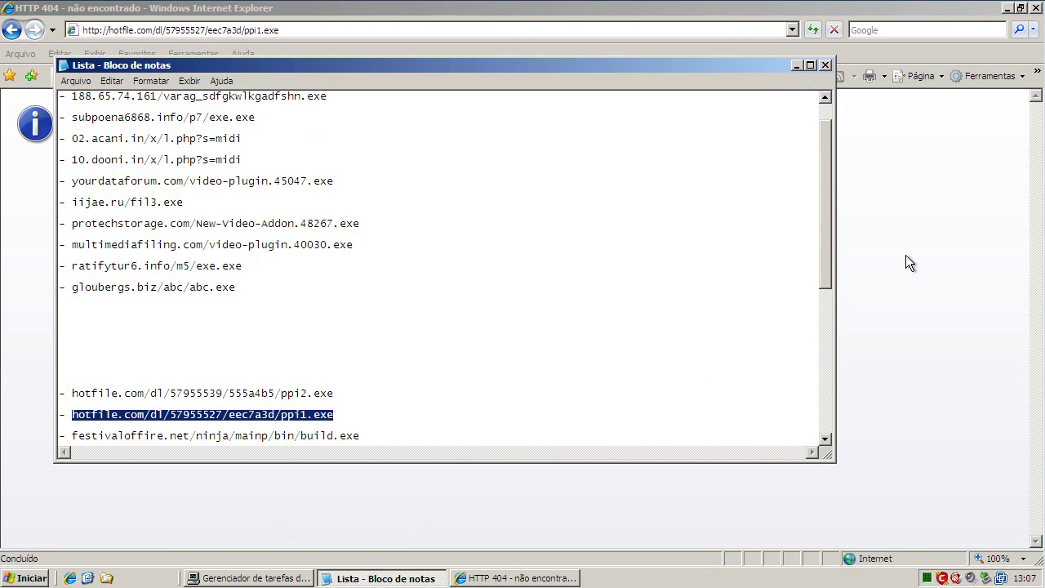
{"action": "scroll", "coordinate": [825, 257], "scroll_direction": "down", "scroll_amount": 2}
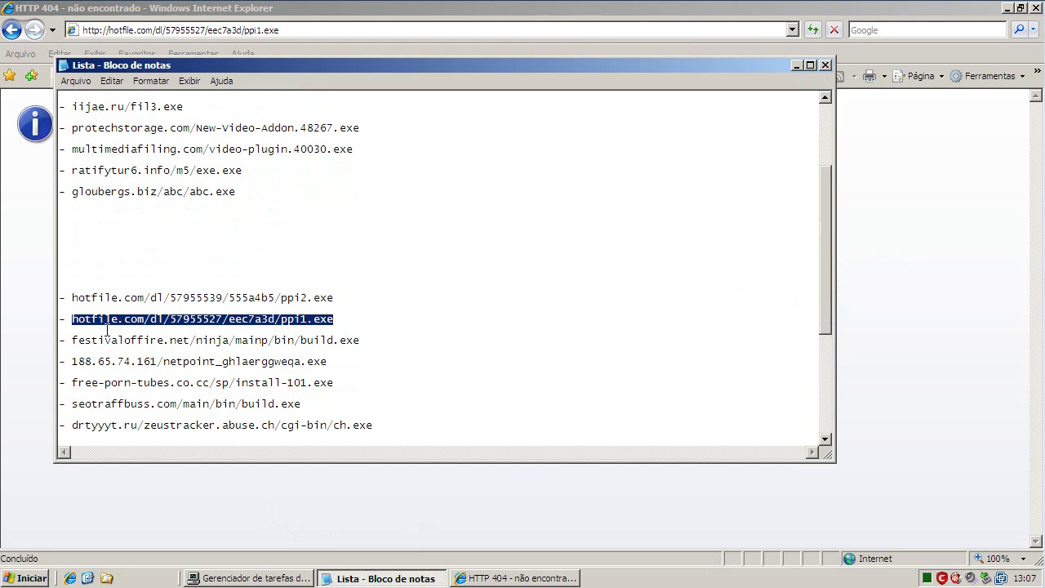
{"action": "left_click_drag", "start_coordinate": [73, 340], "coordinate": [367, 339]}
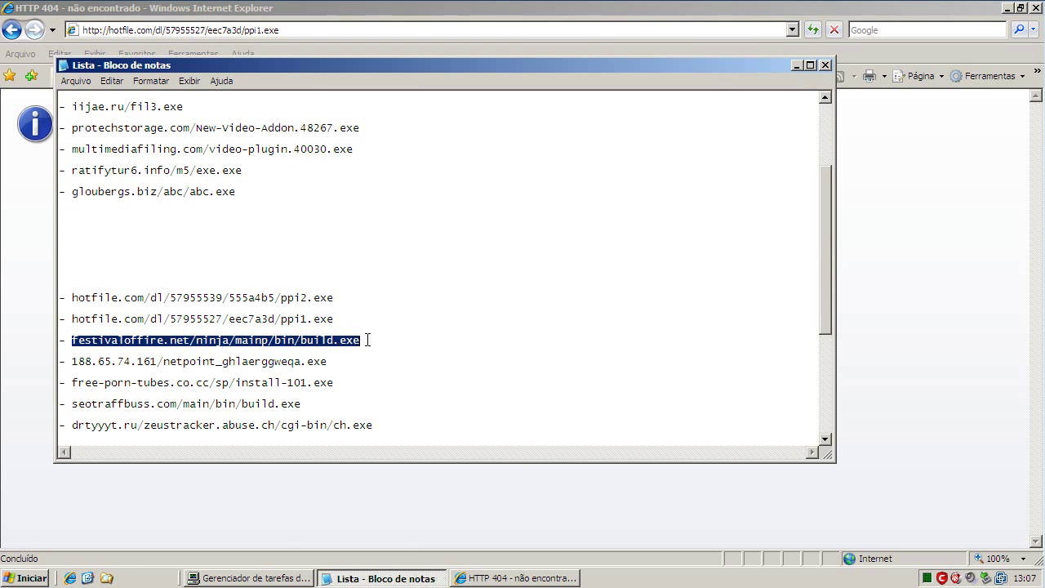
{"action": "right_click", "coordinate": [351, 340]}
{"action": "left_click", "coordinate": [374, 381]}
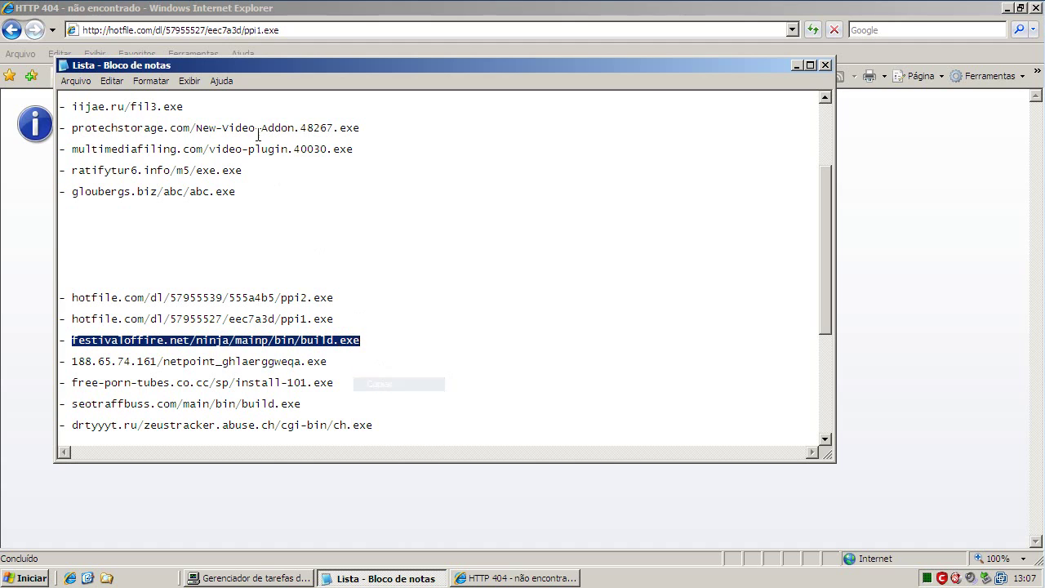
{"action": "left_click", "coordinate": [252, 33]}
{"action": "left_click_drag", "start_coordinate": [282, 30], "coordinate": [83, 31]}
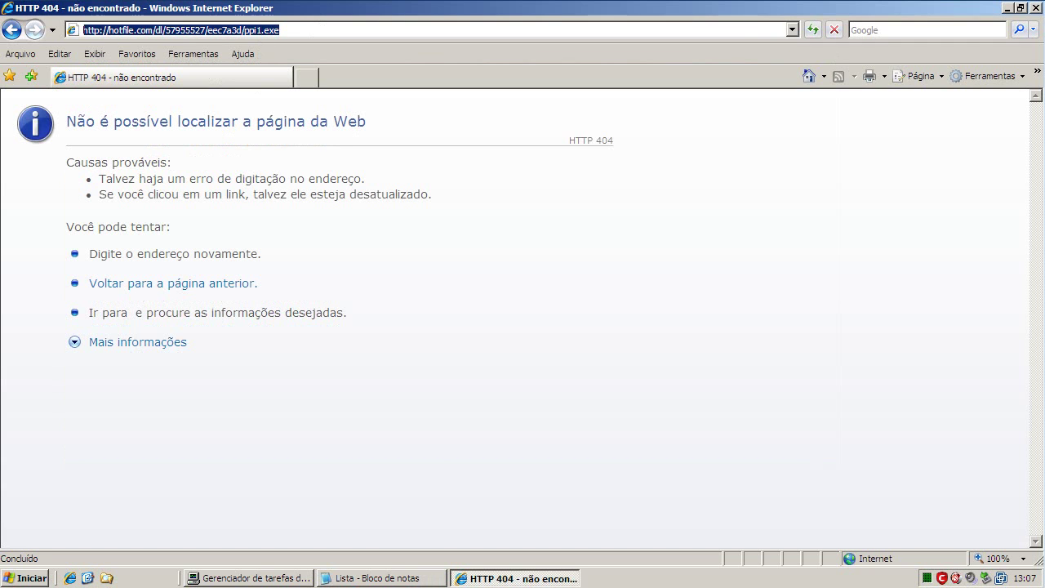
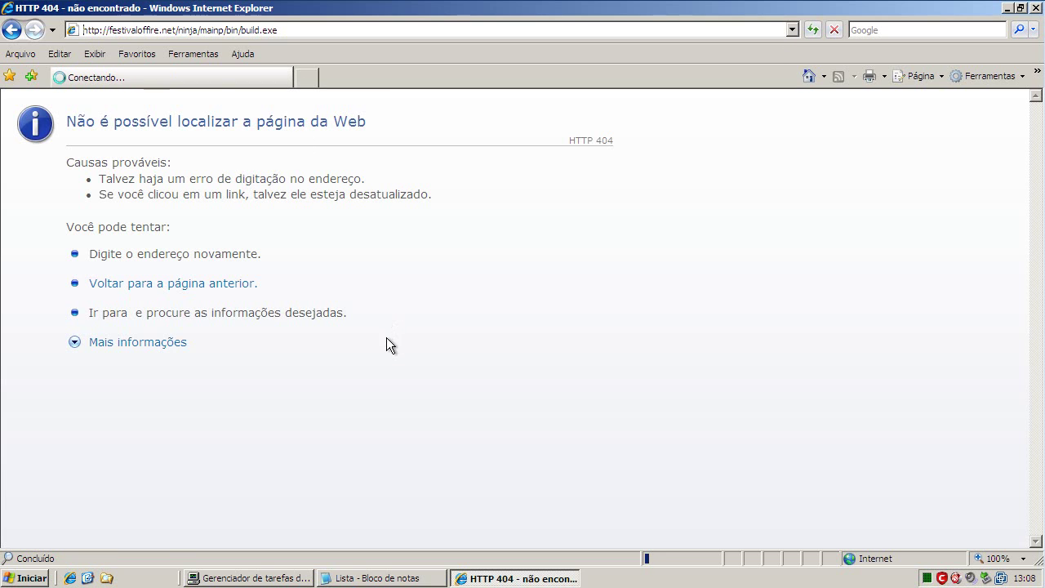
Step: Load 188.65.74.161/netpoint_ghlaerggweqa.exe from the list in the browser, removing the malicious items flagged by the antivirus
{"action": "left_click", "coordinate": [414, 580]}
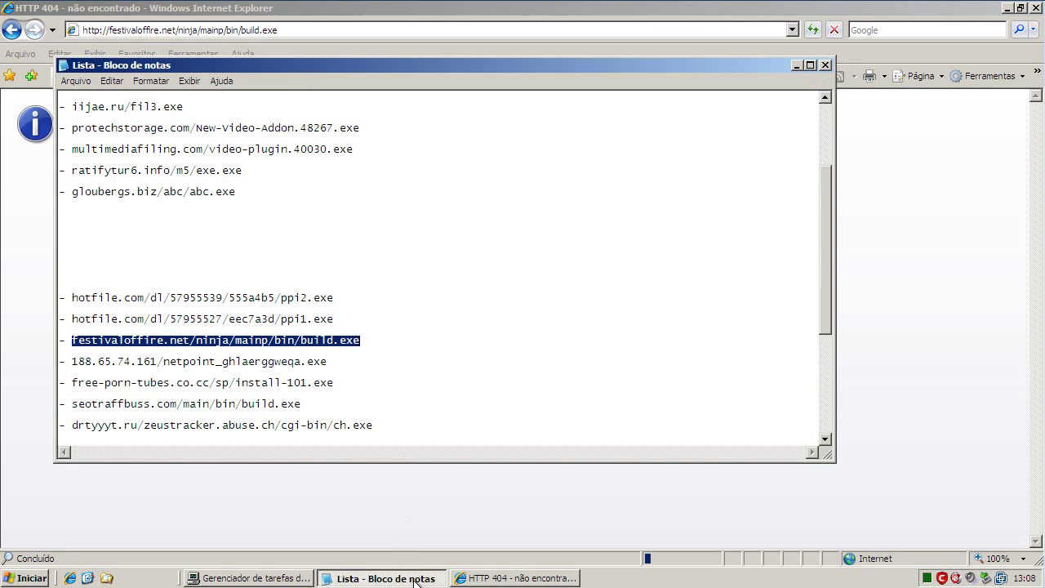
{"action": "left_click_drag", "start_coordinate": [73, 361], "coordinate": [353, 362]}
{"action": "right_click", "coordinate": [245, 363]}
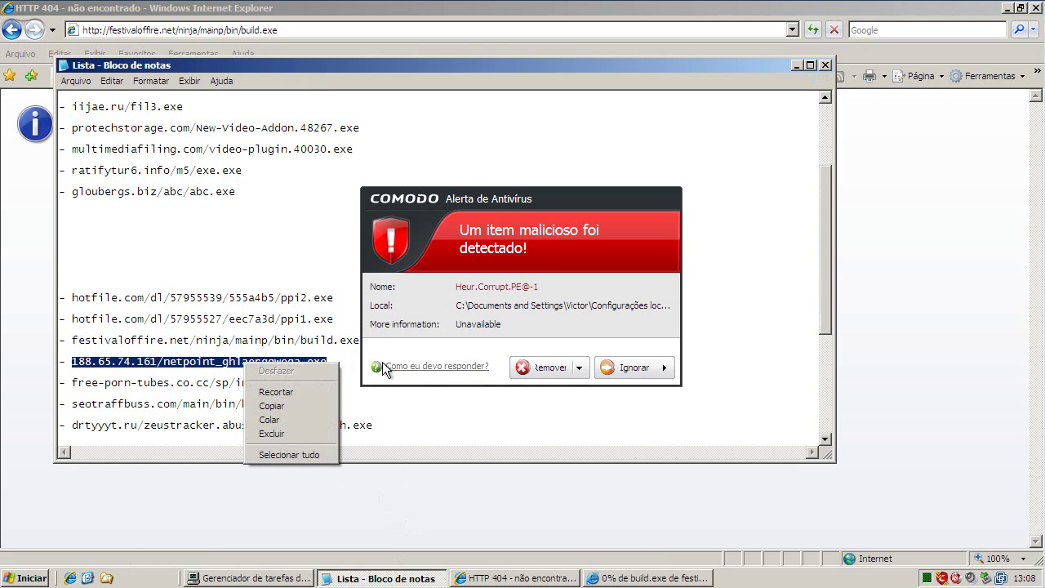
{"action": "left_click", "coordinate": [550, 367]}
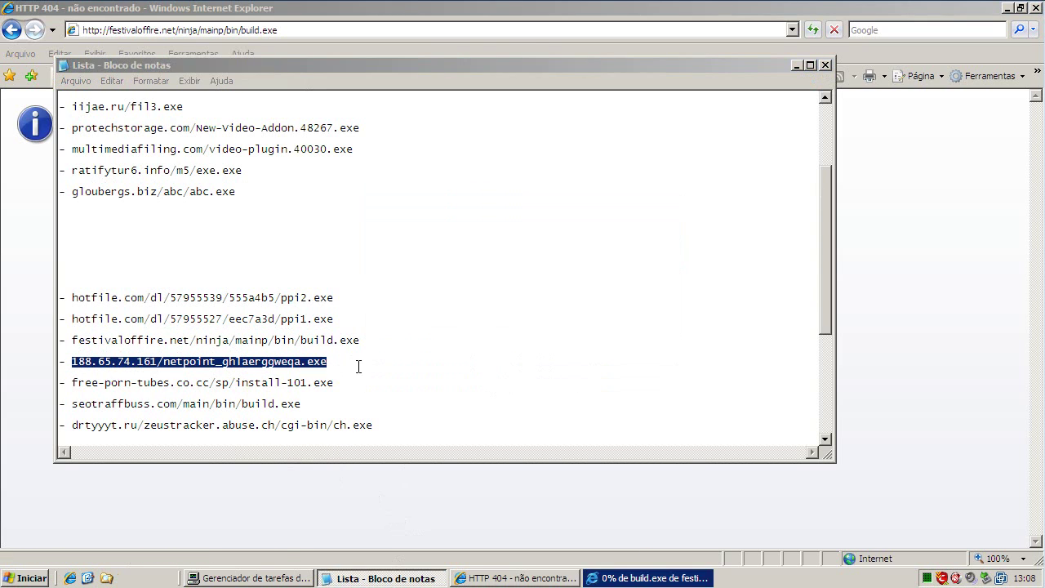
{"action": "right_click", "coordinate": [292, 361]}
{"action": "left_click", "coordinate": [322, 403]}
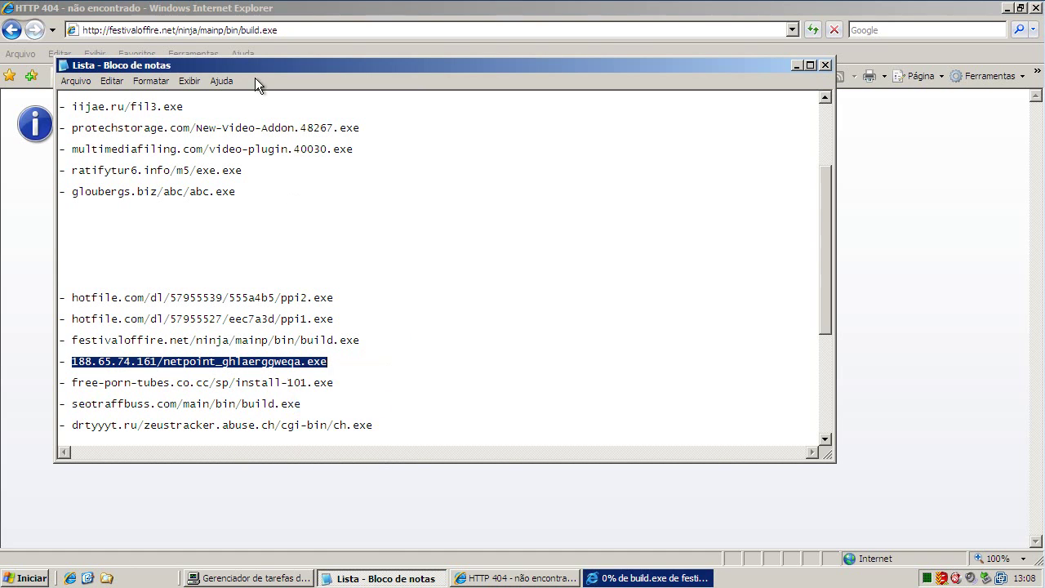
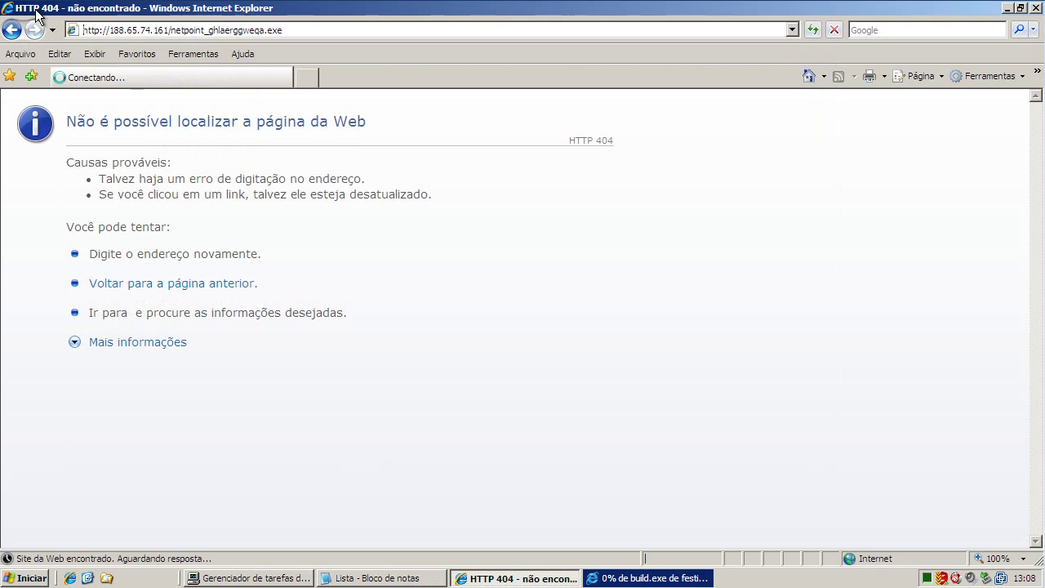
{"action": "left_click", "coordinate": [535, 367]}
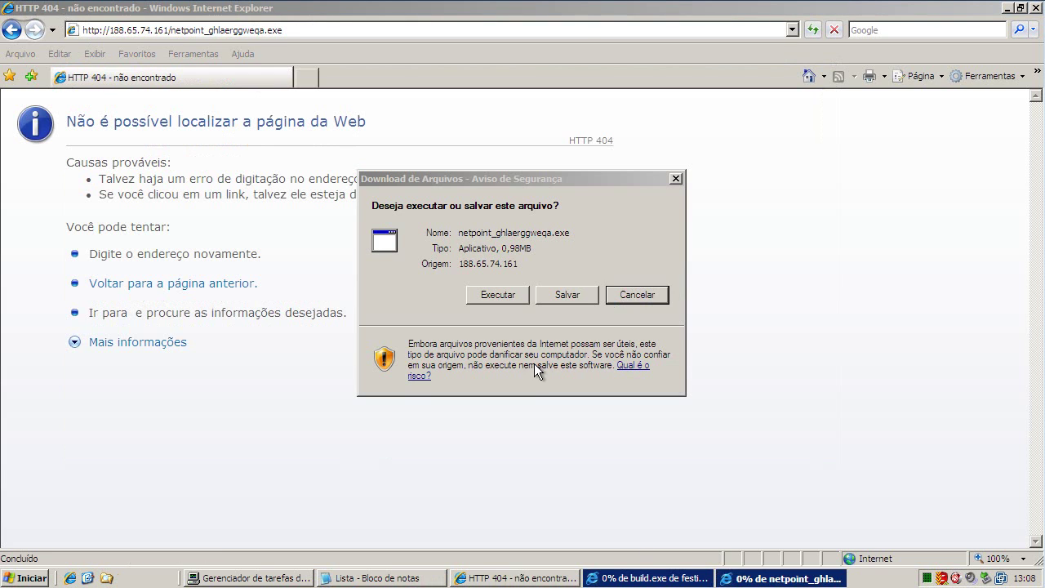
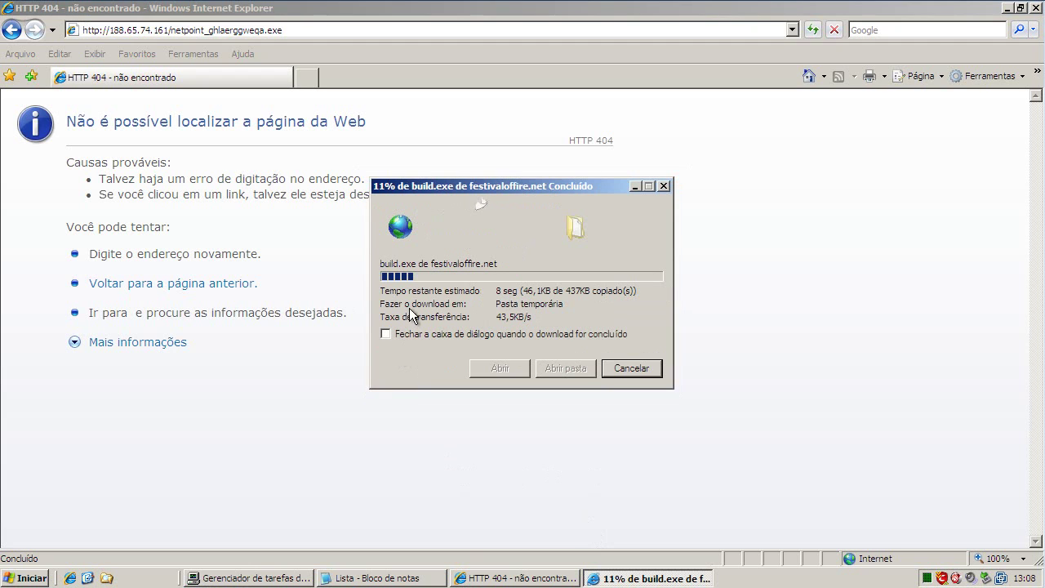
Step: Load free-porn-tubes.co.cc/sp/install-101.exe from the list in the browser, removing the item flagged by the antivirus and running the download
{"action": "left_click", "coordinate": [376, 578]}
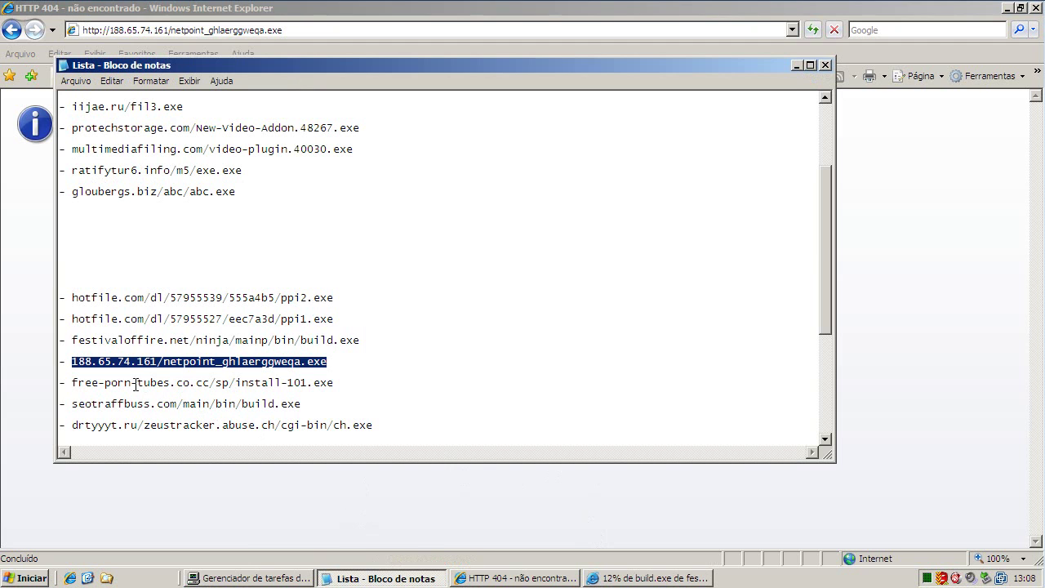
{"action": "left_click_drag", "start_coordinate": [71, 382], "coordinate": [441, 384]}
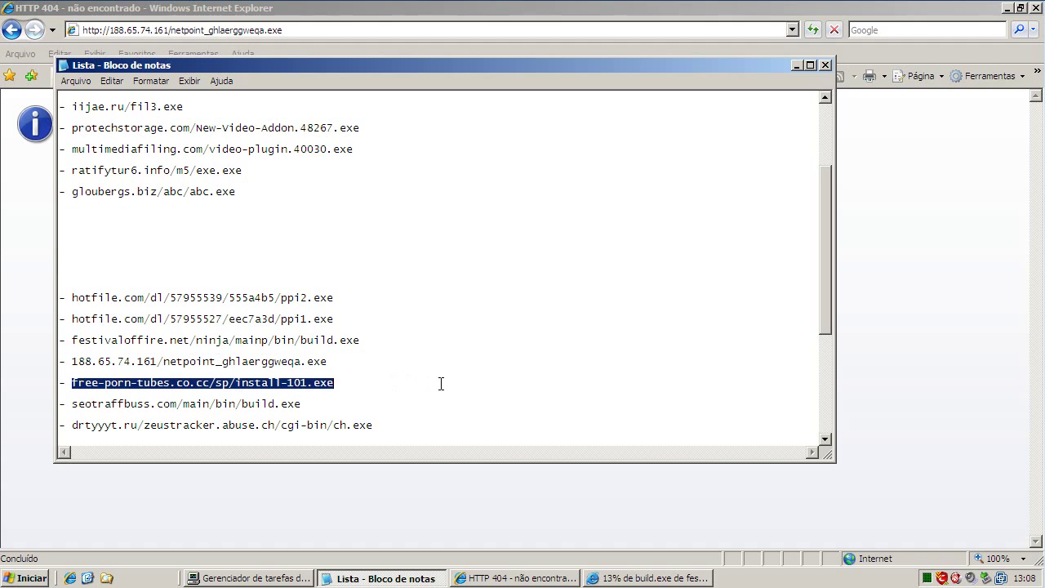
{"action": "right_click", "coordinate": [305, 382]}
{"action": "left_click", "coordinate": [325, 427]}
{"action": "left_click", "coordinate": [796, 65]}
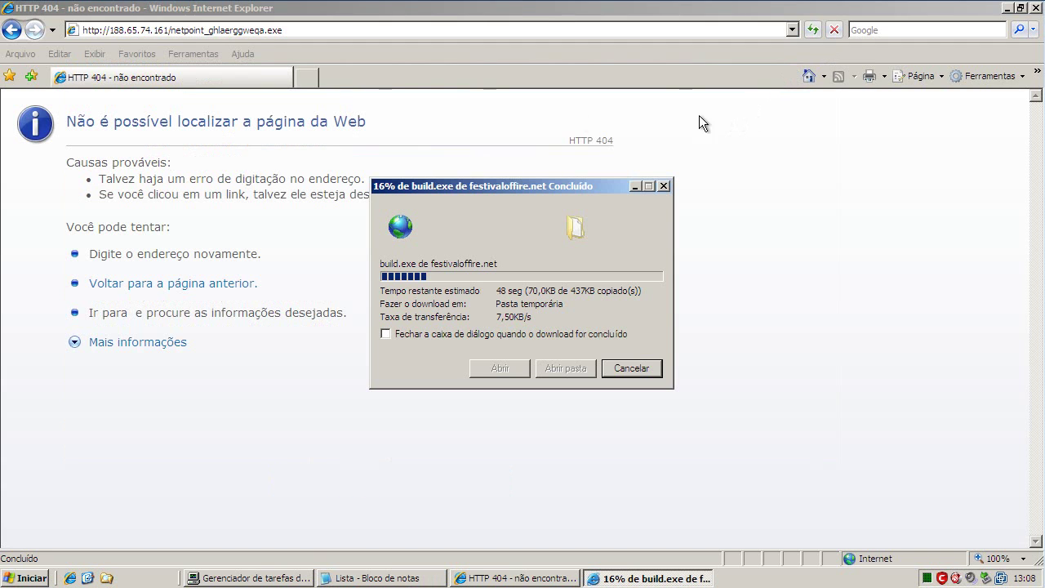
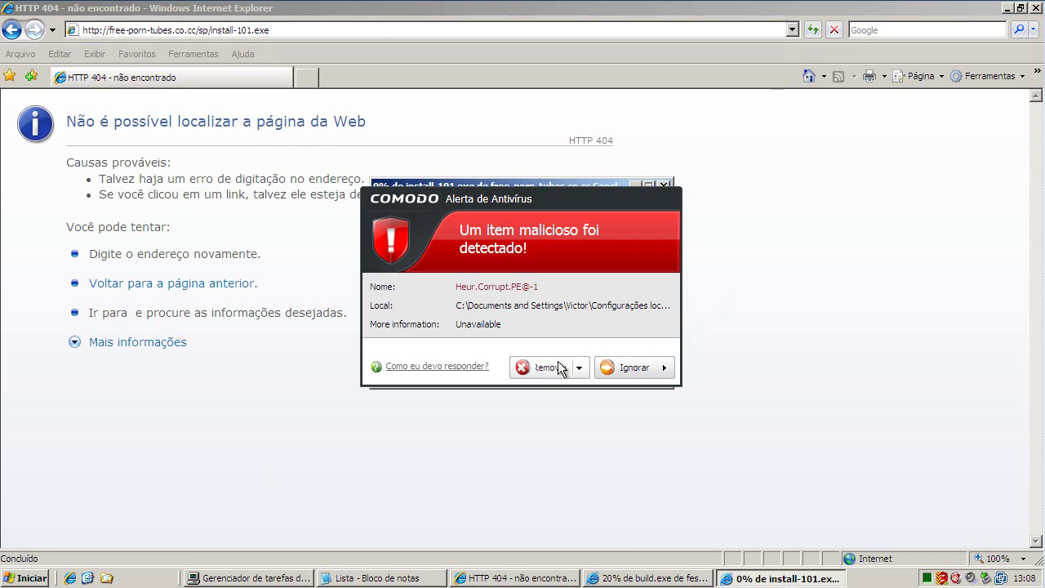
{"action": "left_click", "coordinate": [544, 367]}
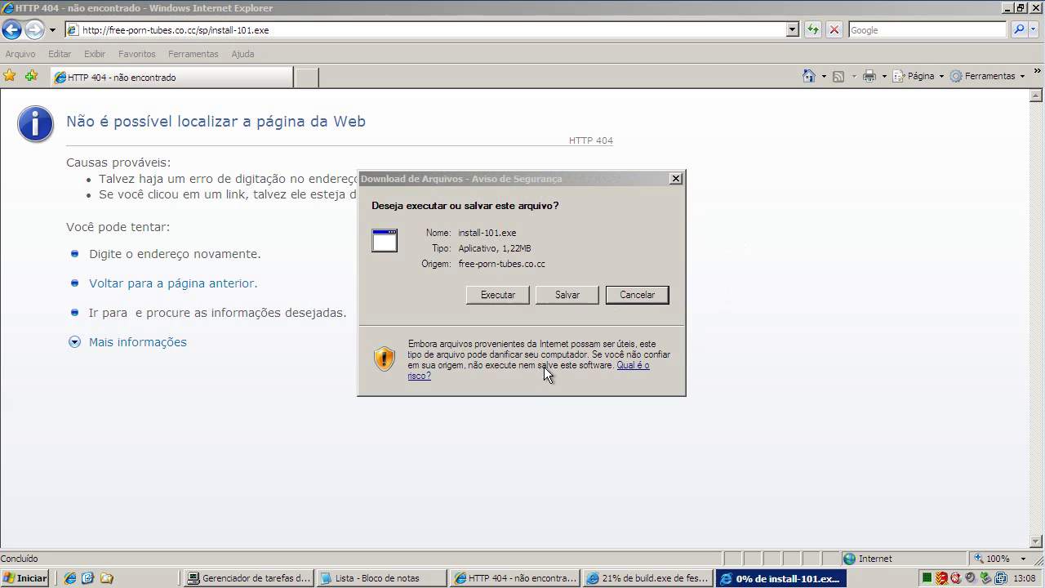
{"action": "left_click", "coordinate": [497, 293]}
Step: Load seotraffbuss.com/main/bin/build.exe from the list in the browser and remove the malicious item flagged by the antivirus
{"action": "left_click", "coordinate": [391, 580]}
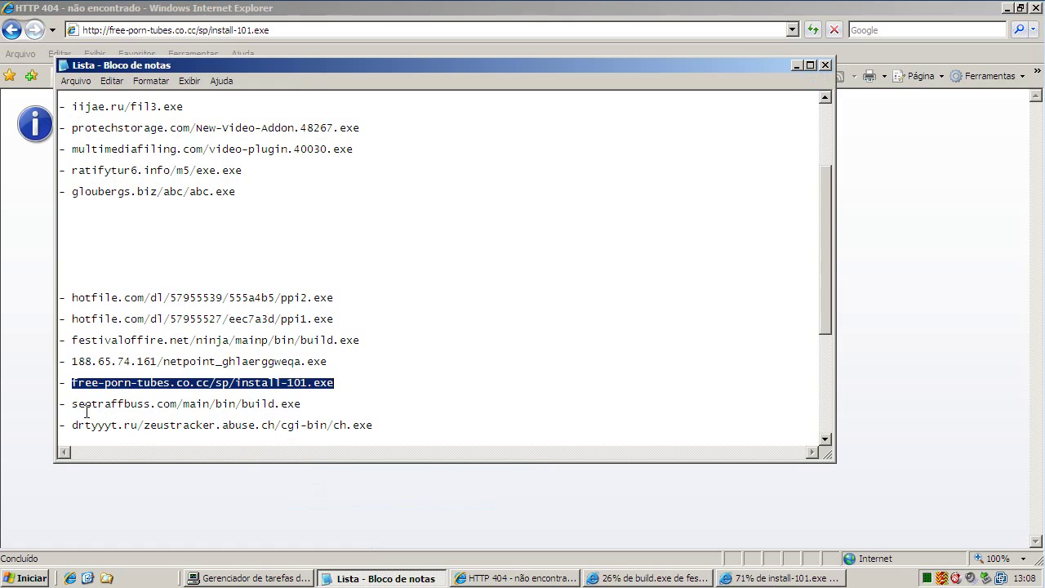
{"action": "left_click_drag", "start_coordinate": [73, 404], "coordinate": [296, 408]}
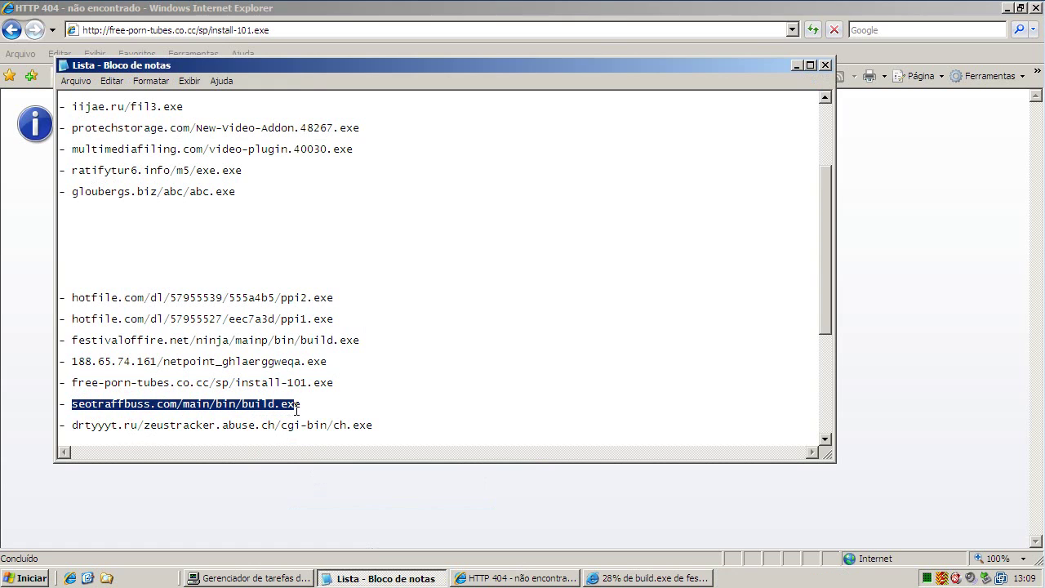
{"action": "right_click", "coordinate": [300, 408]}
{"action": "left_click", "coordinate": [353, 454]}
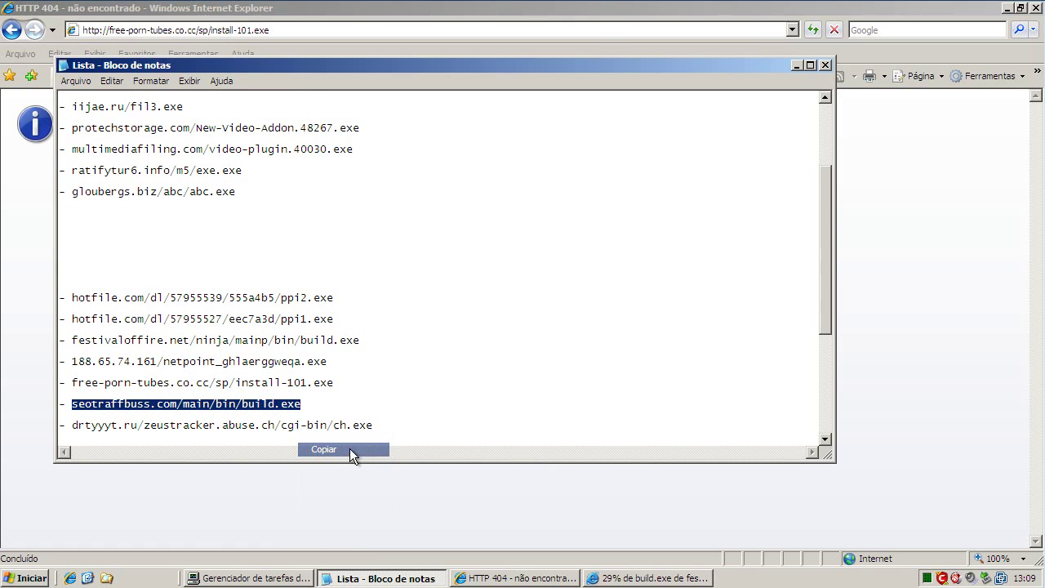
{"action": "left_click", "coordinate": [796, 65]}
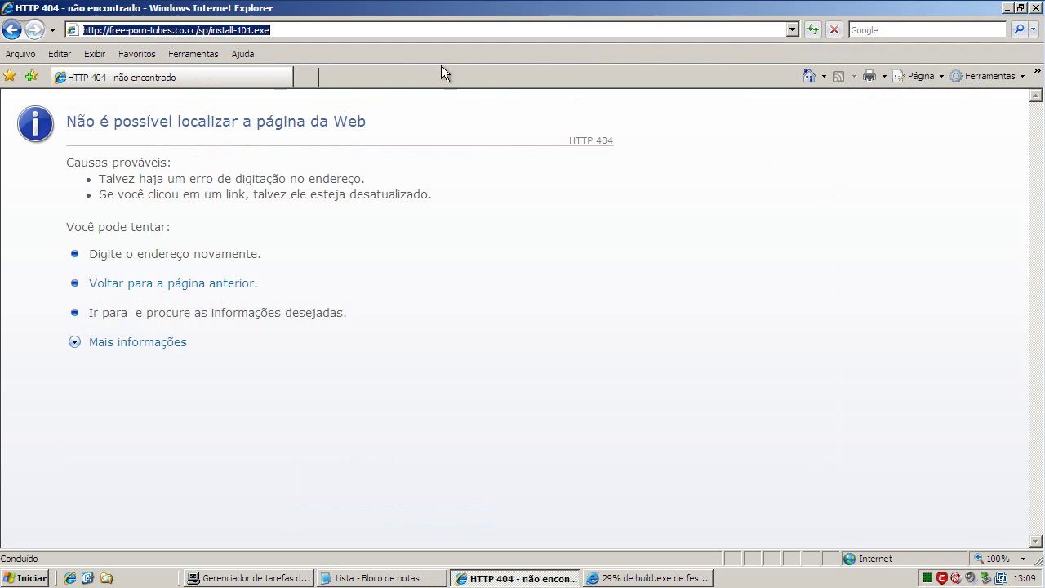
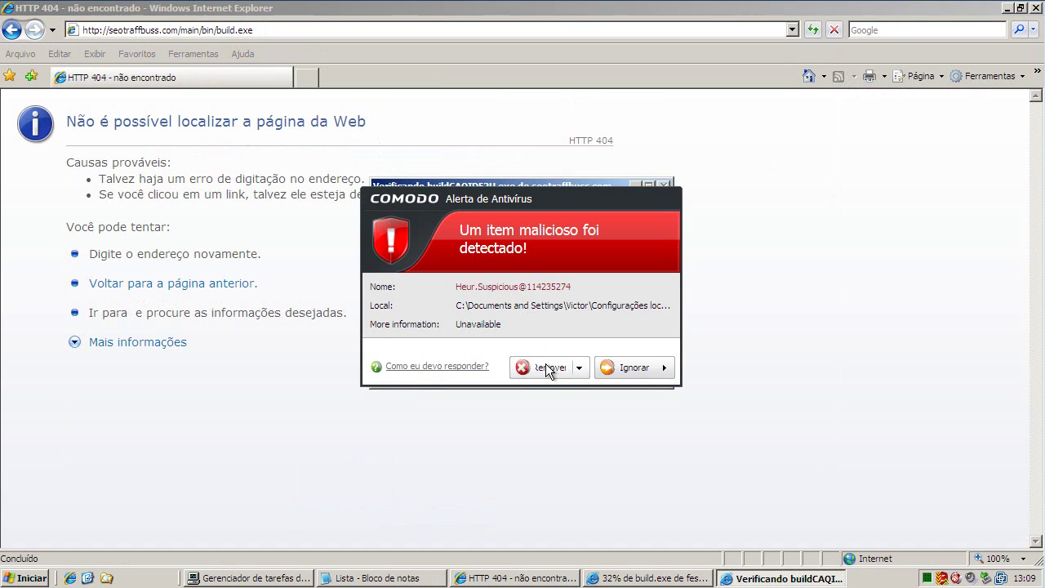
{"action": "left_click", "coordinate": [551, 370]}
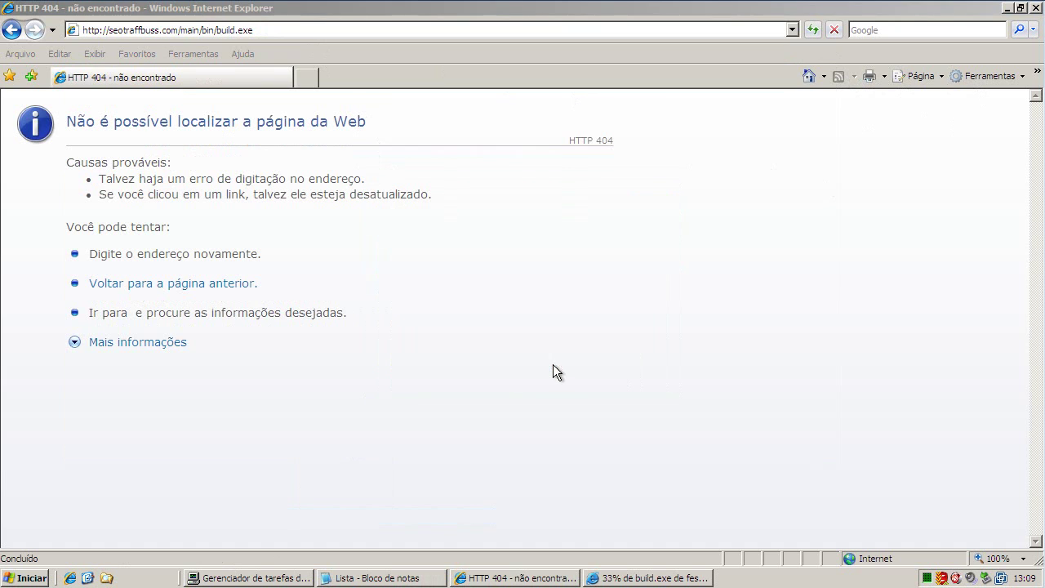
Step: Load drtyyyt.ru/zeustracker.abuse.ch/cgi-bin/ch.exe from the list in the browser and check the progress of the festivaloffire.net build.exe download
{"action": "left_click", "coordinate": [559, 579]}
{"action": "left_click", "coordinate": [382, 578]}
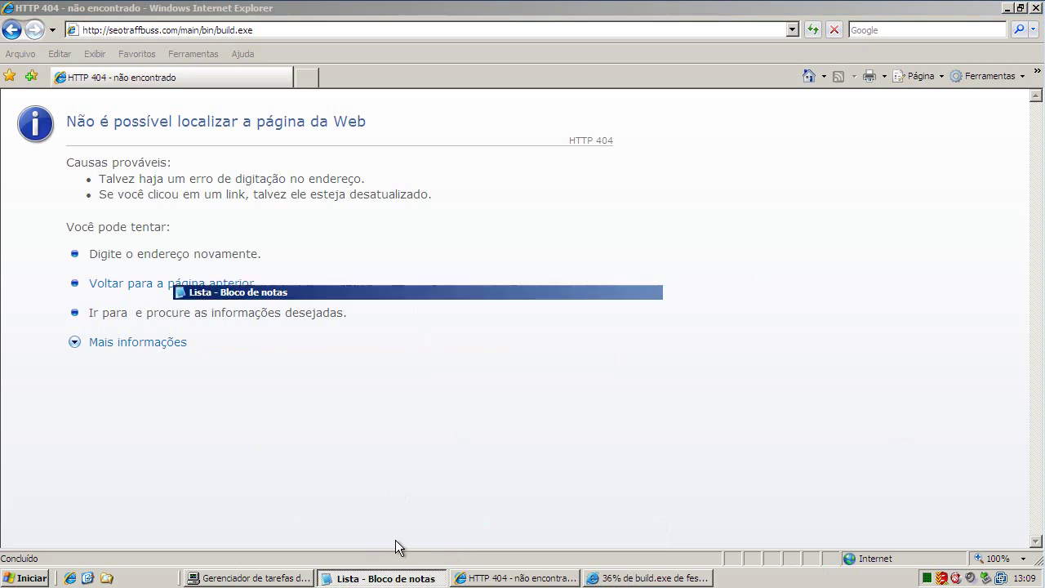
{"action": "left_click_drag", "start_coordinate": [829, 287], "coordinate": [824, 334]}
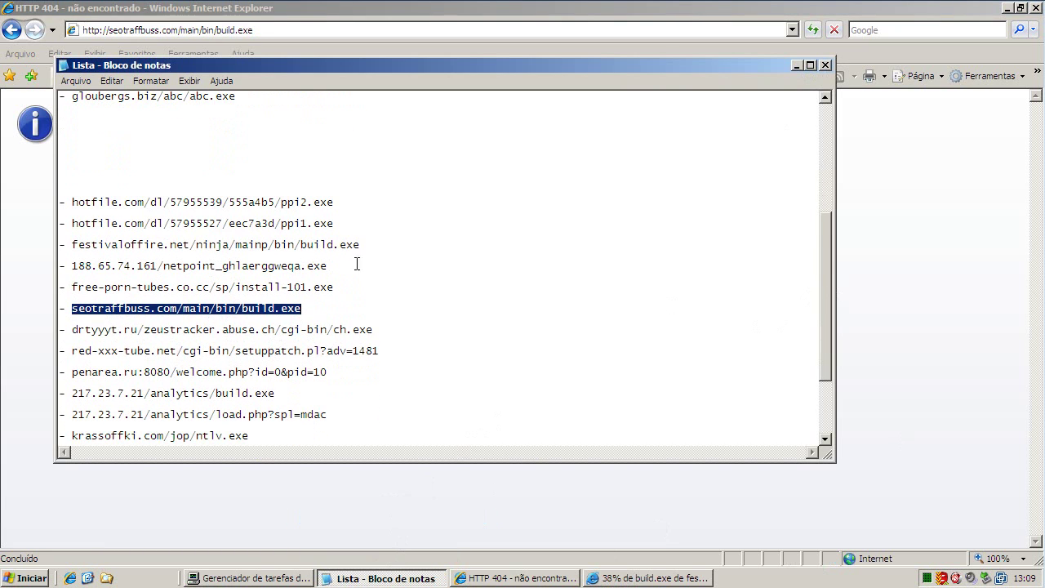
{"action": "left_click_drag", "start_coordinate": [72, 333], "coordinate": [374, 330]}
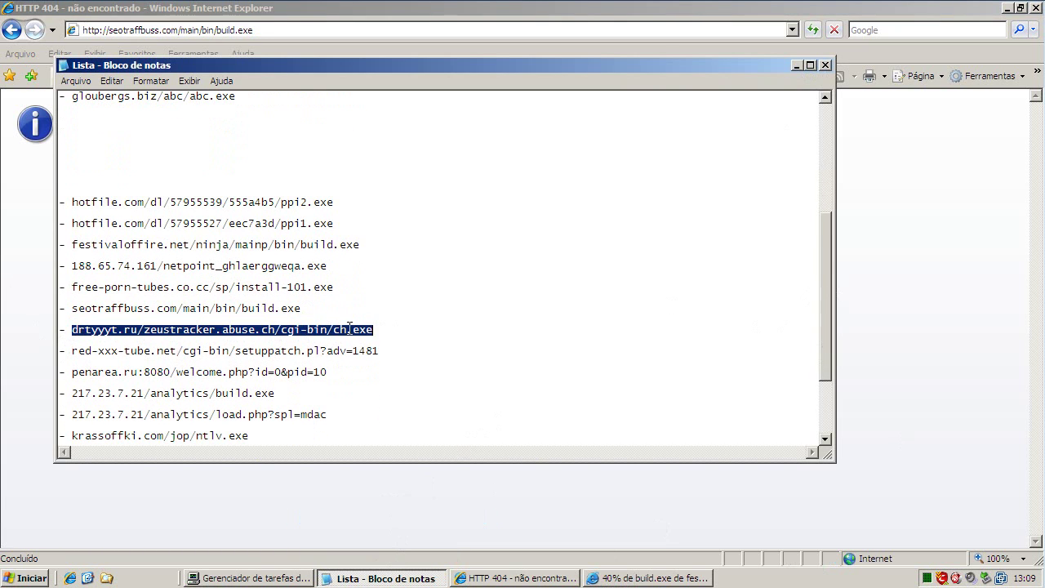
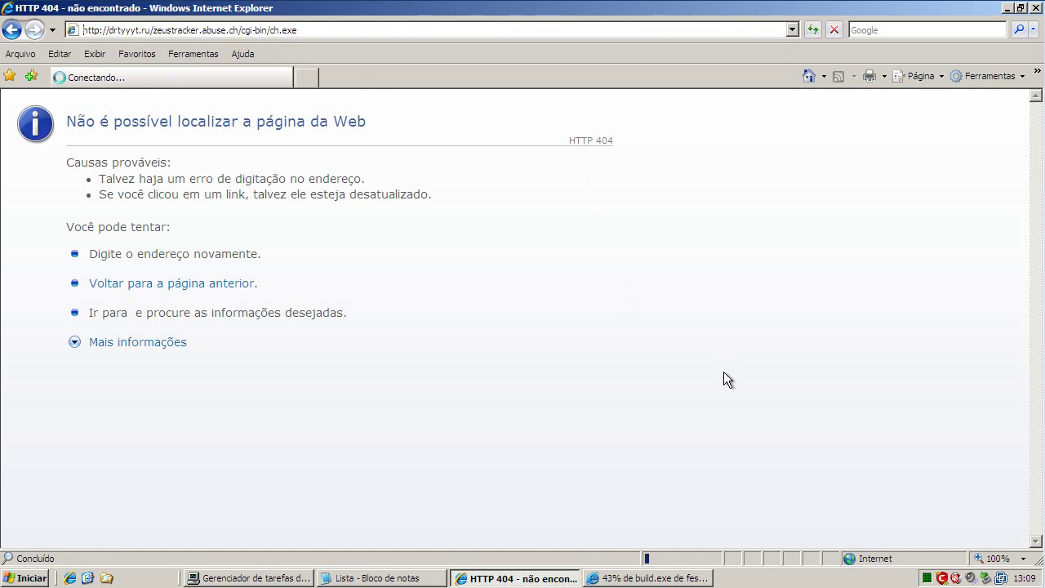
{"action": "left_click", "coordinate": [653, 578]}
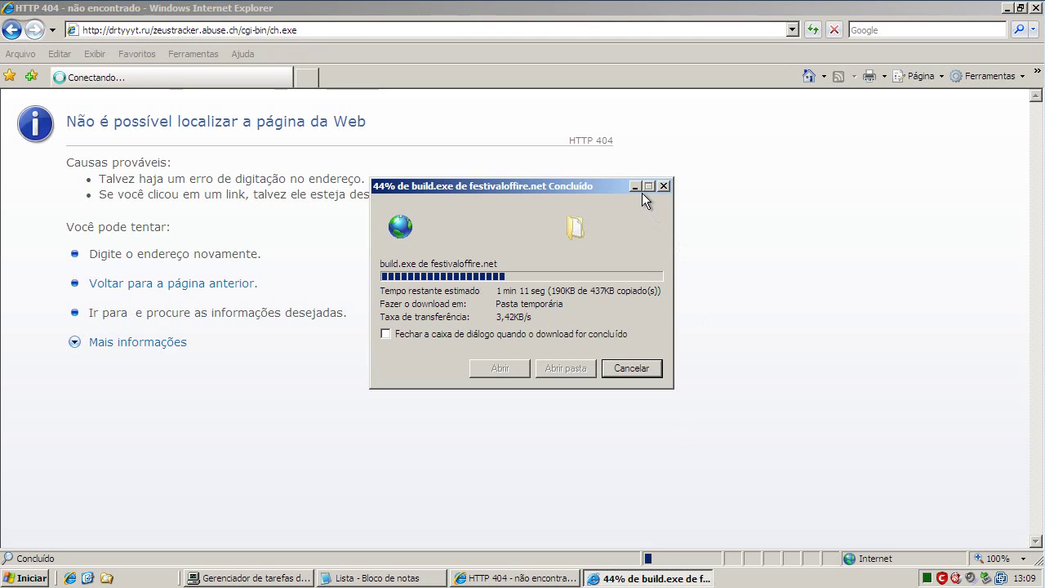
{"action": "left_click", "coordinate": [634, 186]}
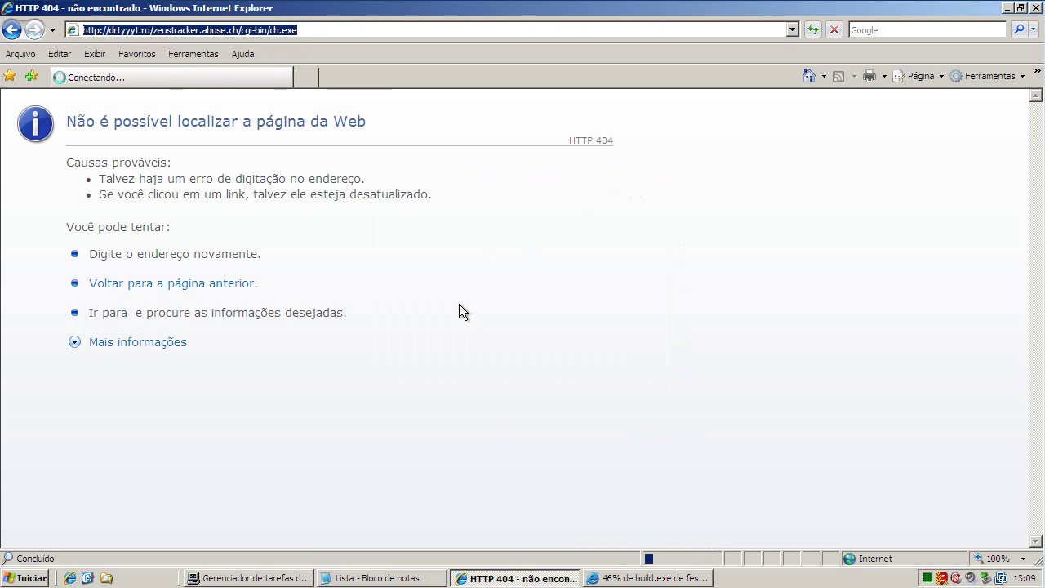
Step: Load red-xxx-tube.net/cgi-bin/setuppatch.pl?adv=1481 from the list in the browser and run the offered SetupFlashPlayerPatch.exe
{"action": "left_click", "coordinate": [352, 578]}
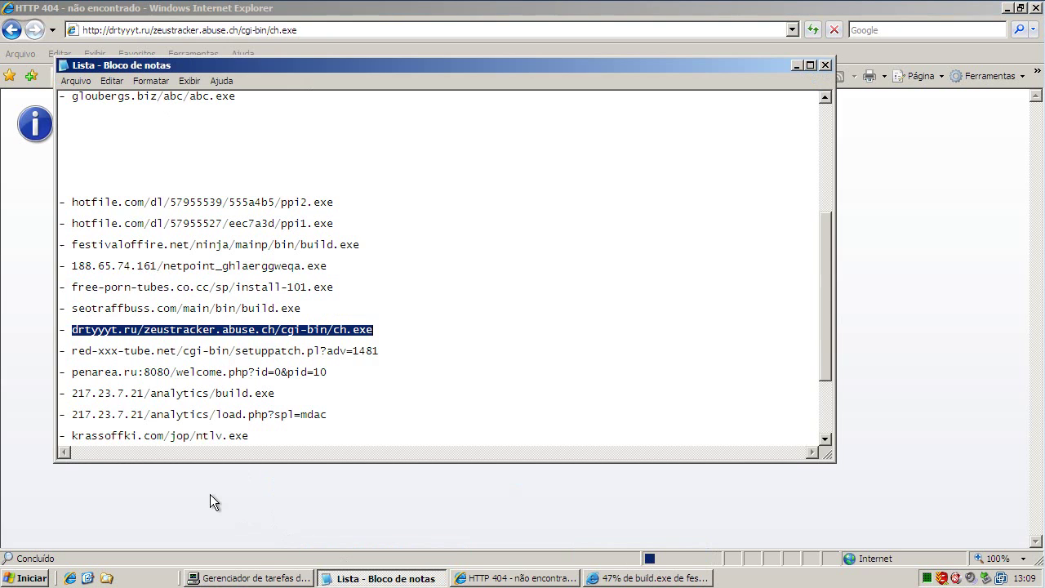
{"action": "left_click_drag", "start_coordinate": [71, 351], "coordinate": [466, 351]}
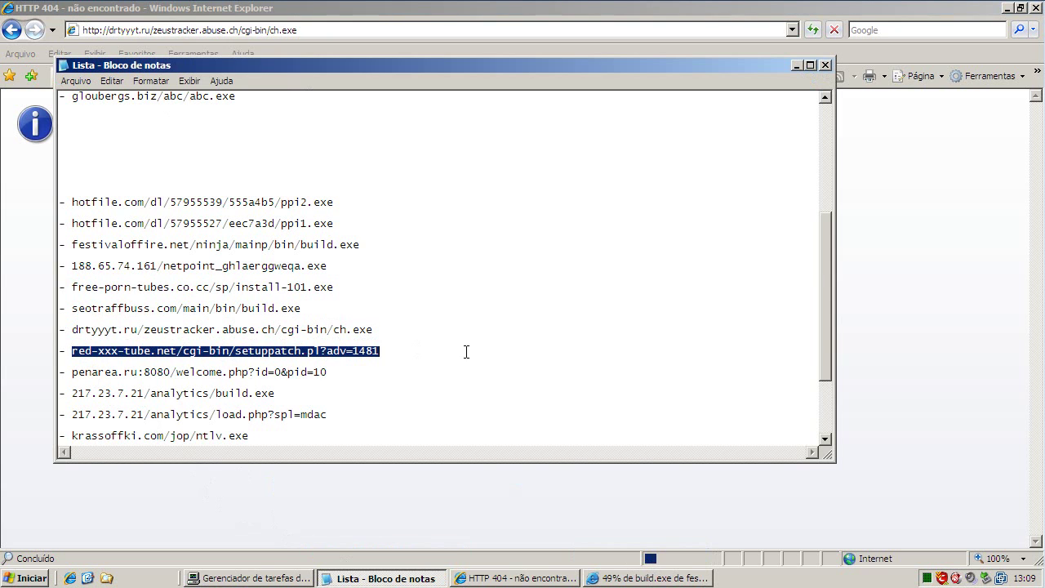
{"action": "right_click", "coordinate": [325, 352]}
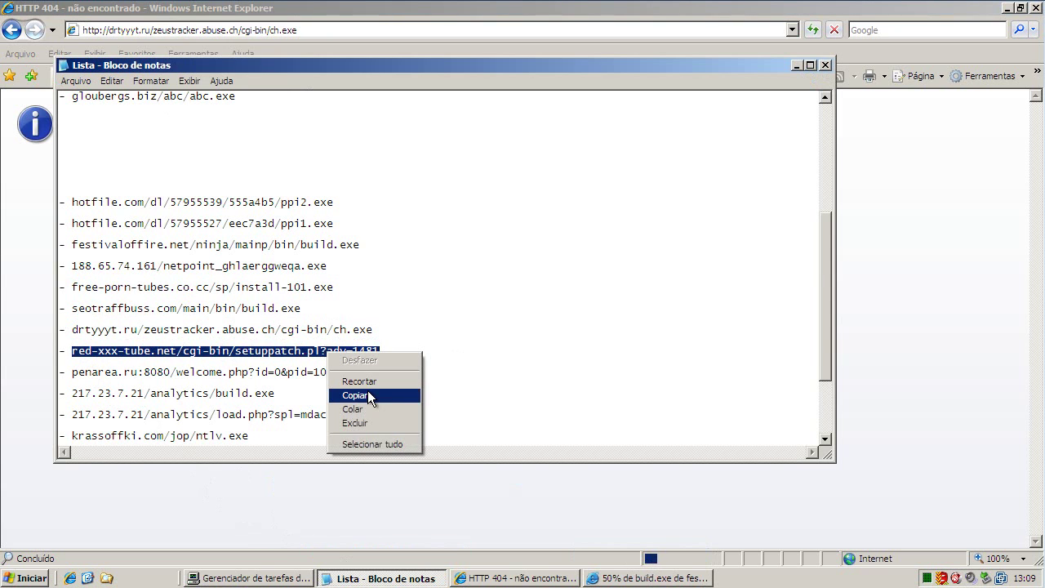
{"action": "left_click", "coordinate": [366, 397]}
{"action": "left_click", "coordinate": [796, 65]}
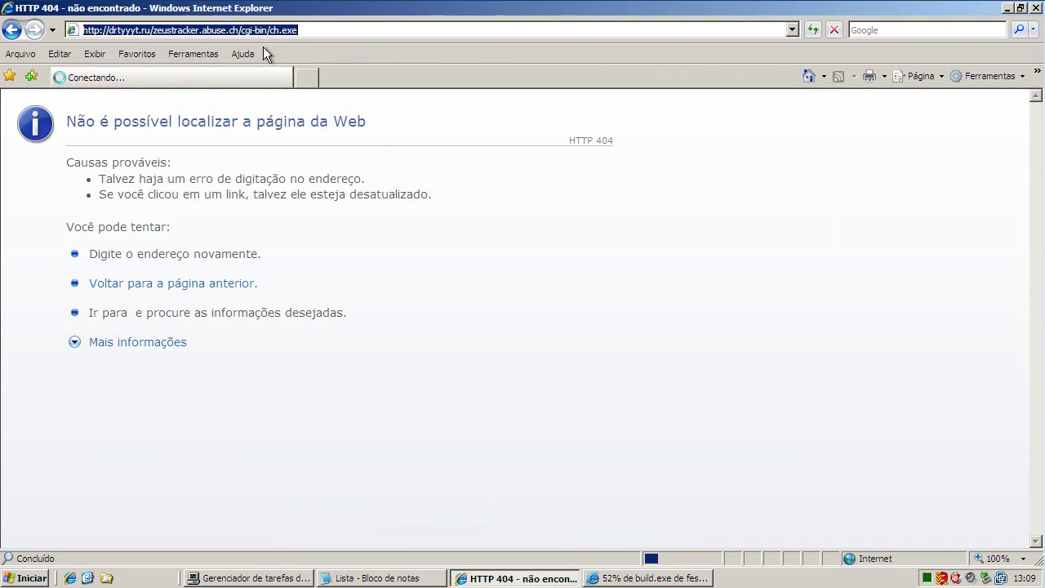
{"action": "key", "text": "ctrl+v"}
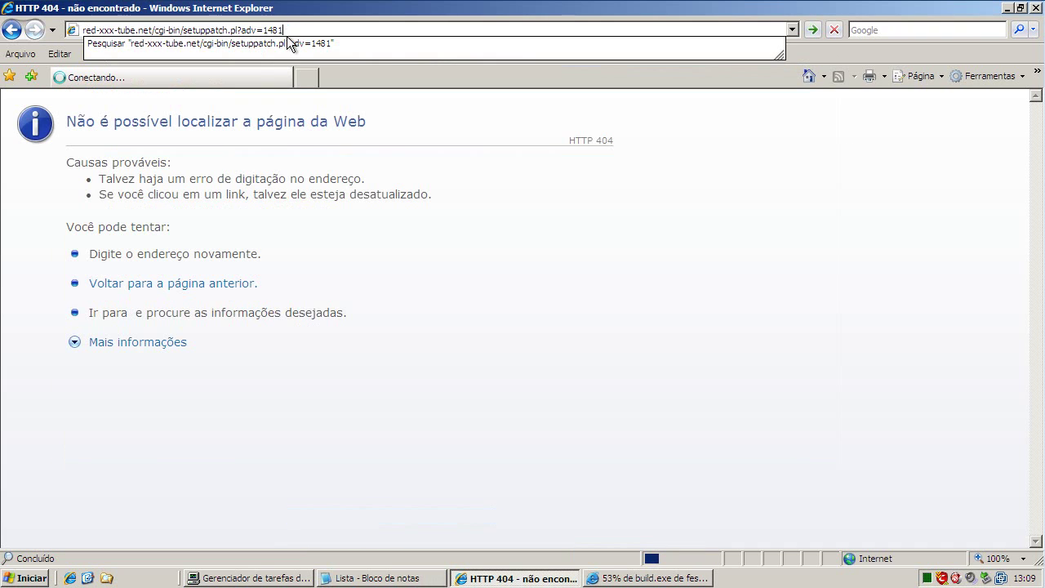
{"action": "key", "text": "Return"}
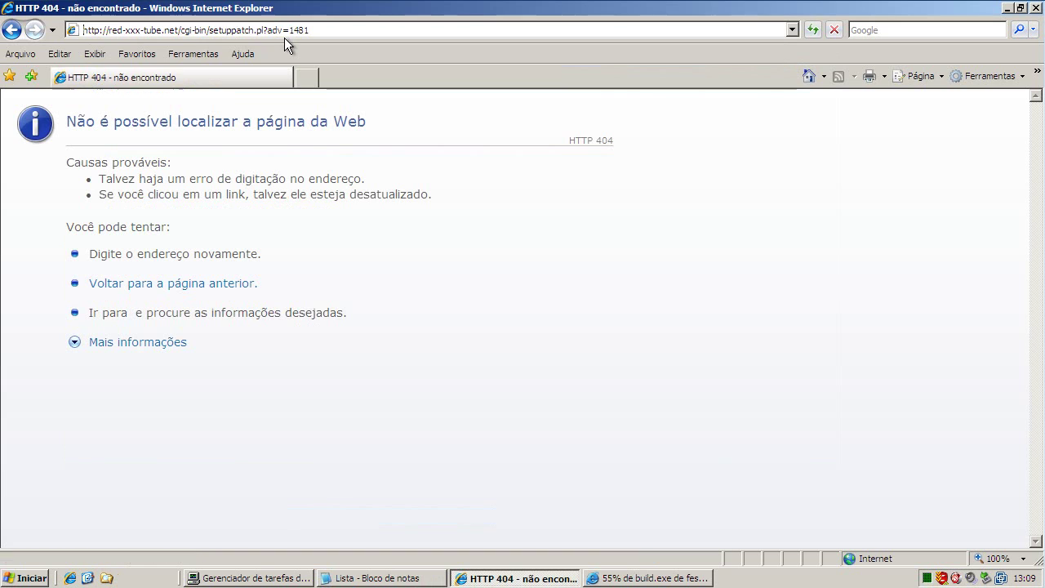
{"action": "left_click", "coordinate": [536, 369]}
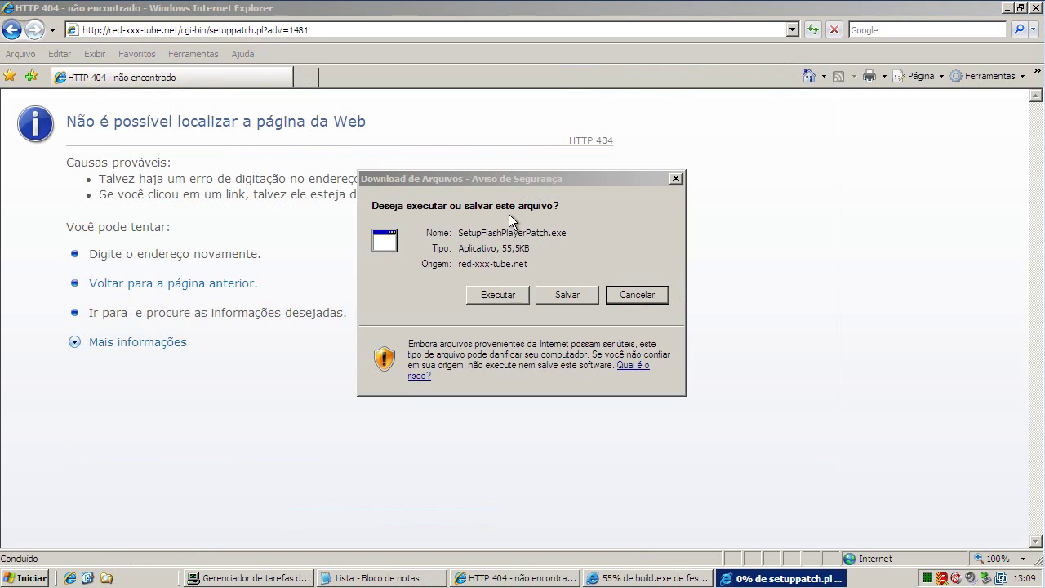
{"action": "left_click", "coordinate": [499, 295]}
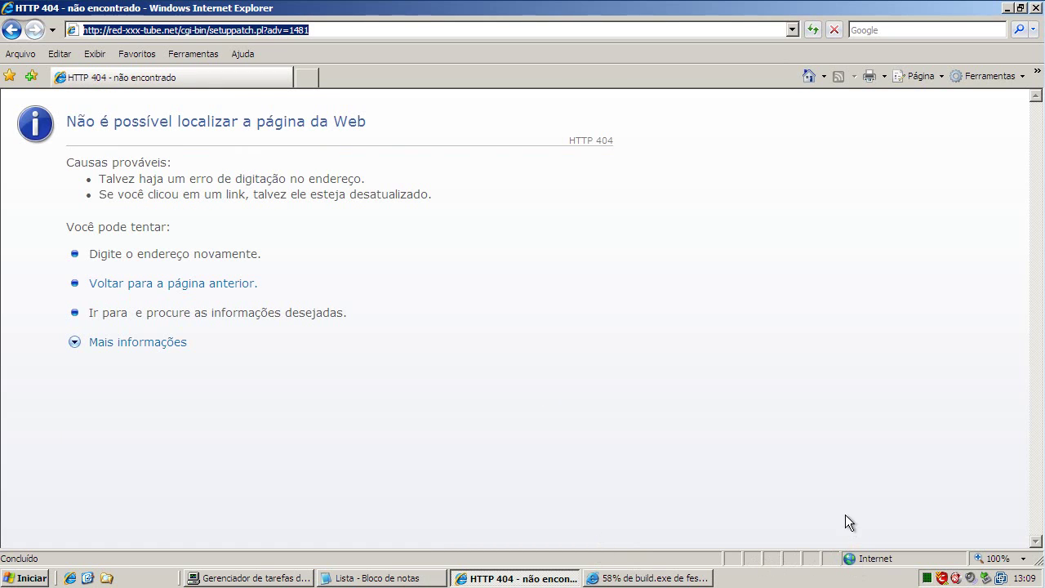
Step: Abandon the pending build.exe download from festivaloffire.net and close the browser
{"action": "left_click", "coordinate": [686, 578]}
{"action": "left_click", "coordinate": [664, 185]}
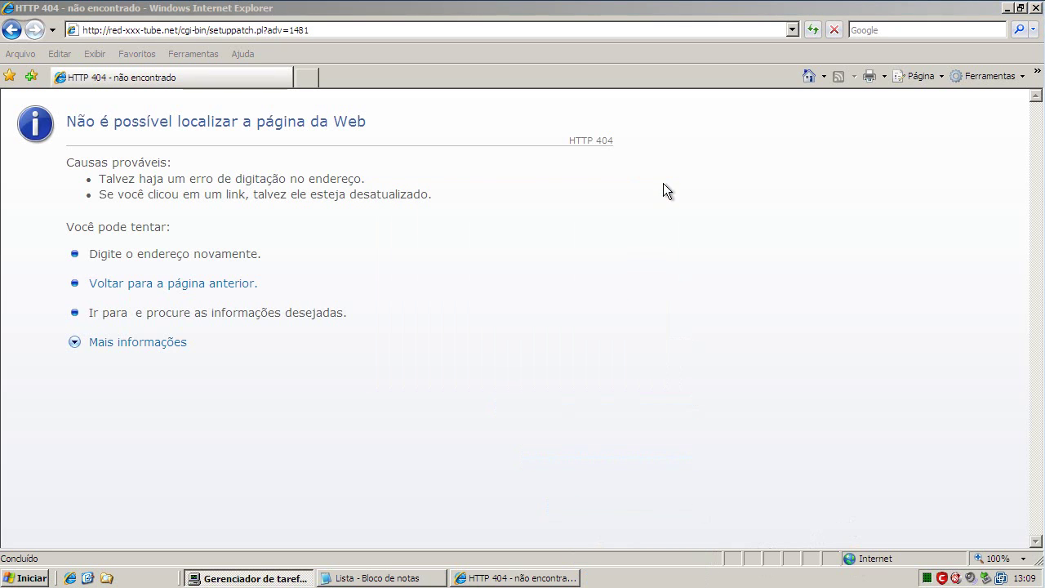
{"action": "left_click", "coordinate": [1035, 8]}
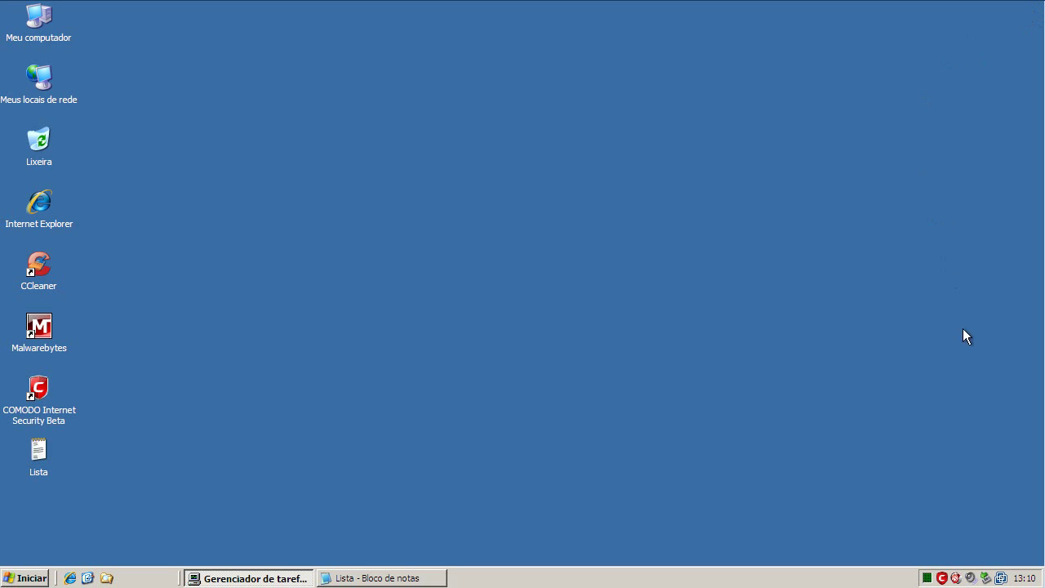
Step: Switch to COMODO Internet Security, run an antivirus scan with the Meu Computador profile, and close the finished scan and program window
{"action": "double_click", "coordinate": [941, 578]}
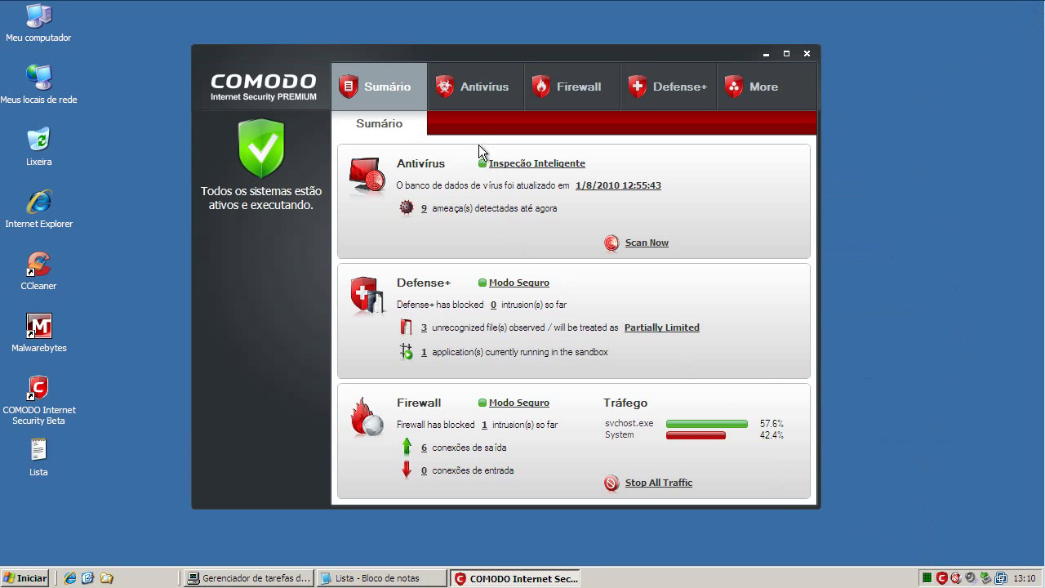
{"action": "left_click", "coordinate": [478, 91]}
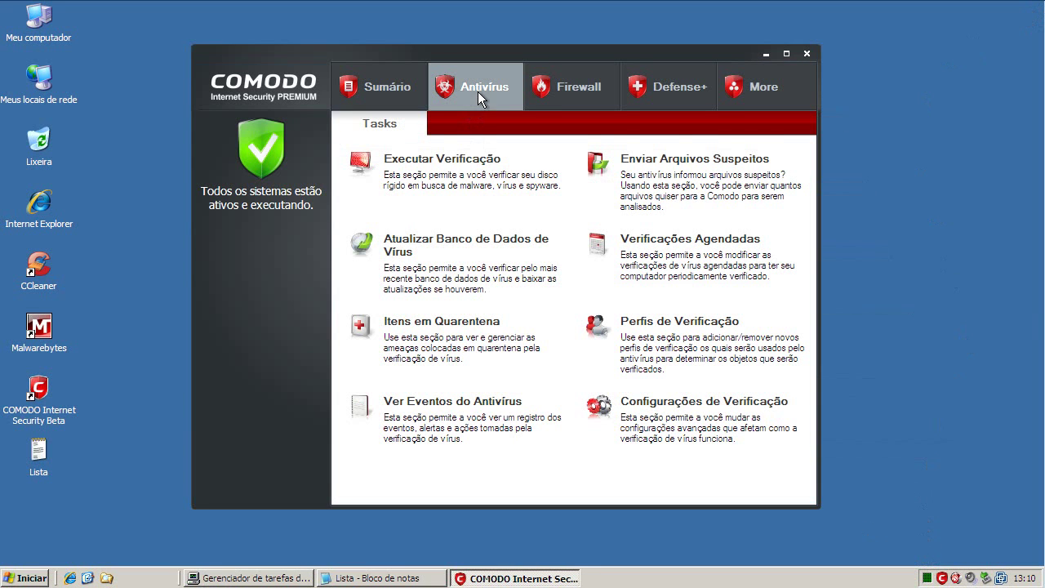
{"action": "left_click", "coordinate": [432, 167]}
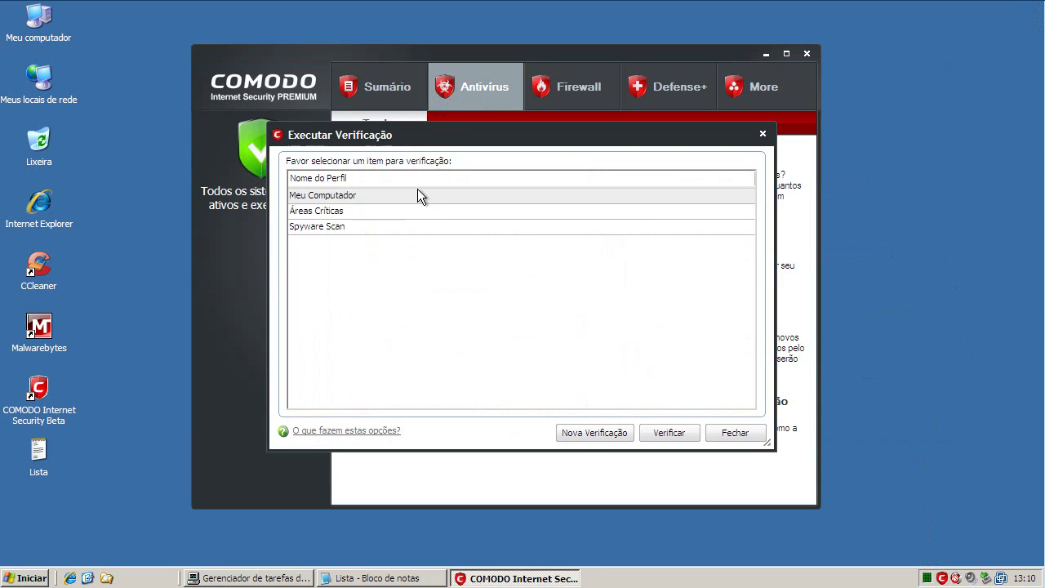
{"action": "left_click", "coordinate": [668, 433]}
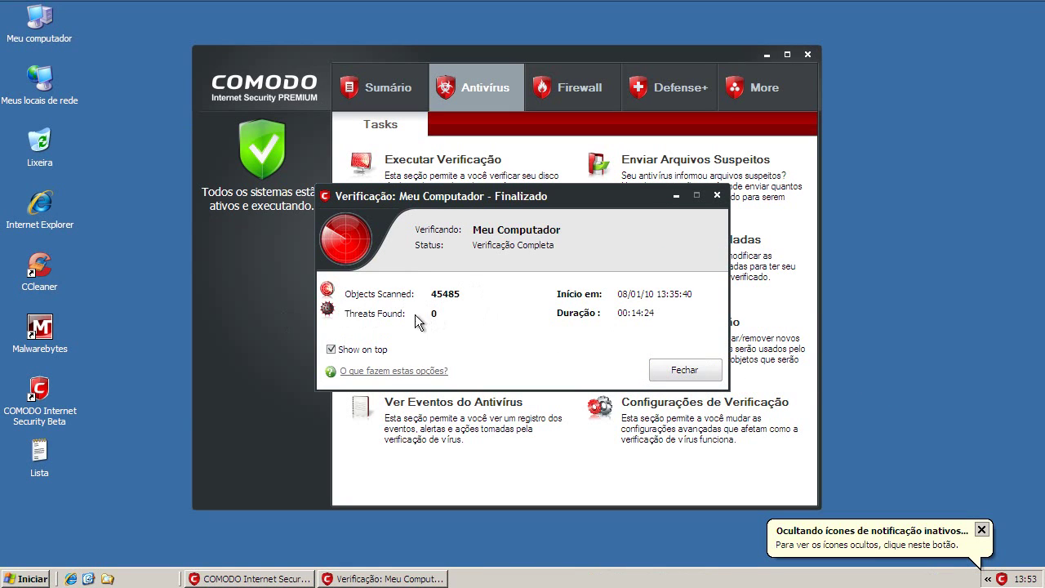
{"action": "left_click", "coordinate": [707, 370]}
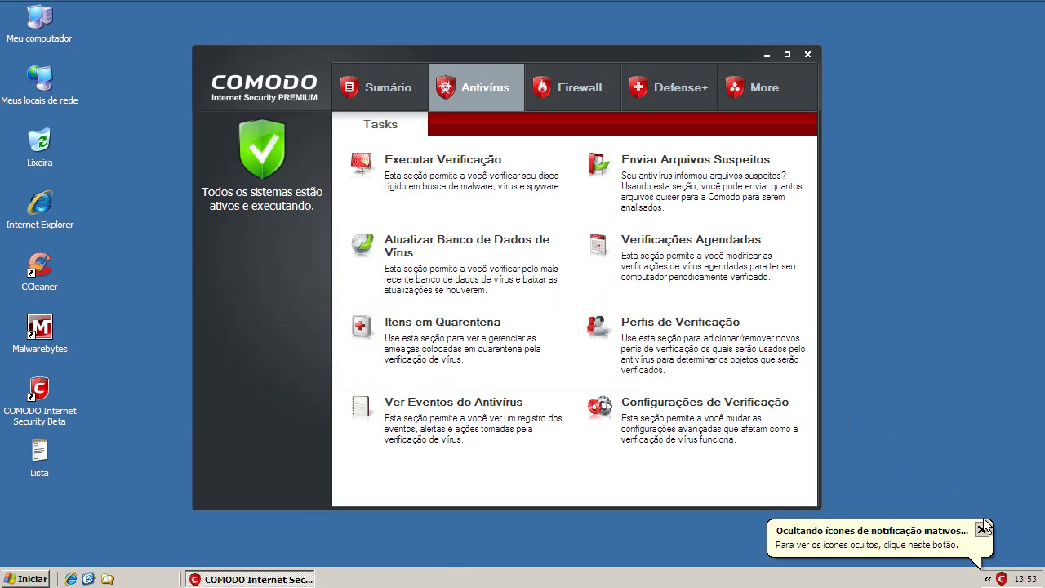
{"action": "left_click", "coordinate": [808, 56]}
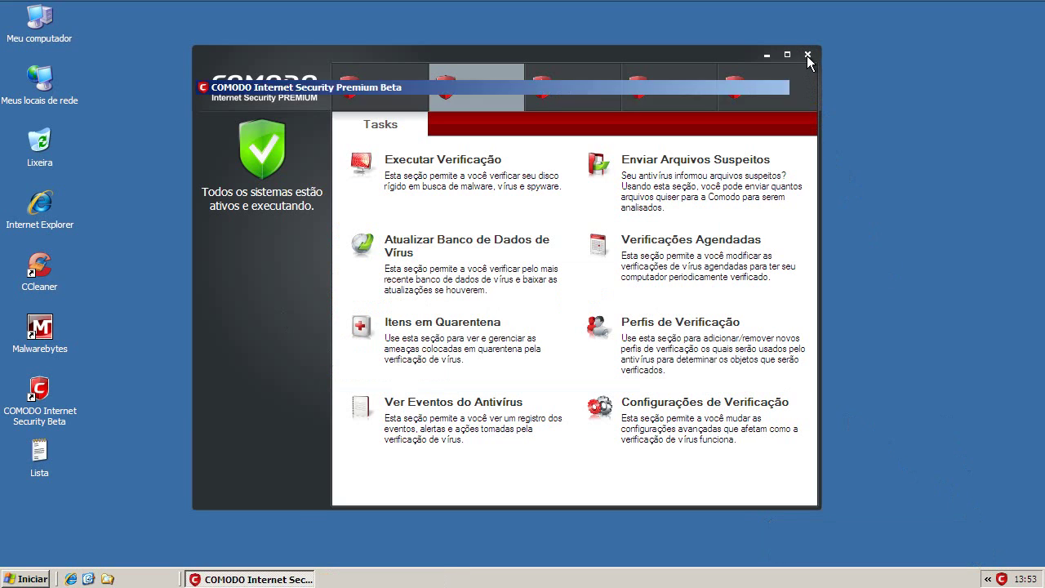
Step: Open the Windows Task Manager to examine the running processes
{"action": "right_click", "coordinate": [392, 578]}
{"action": "left_click", "coordinate": [412, 529]}
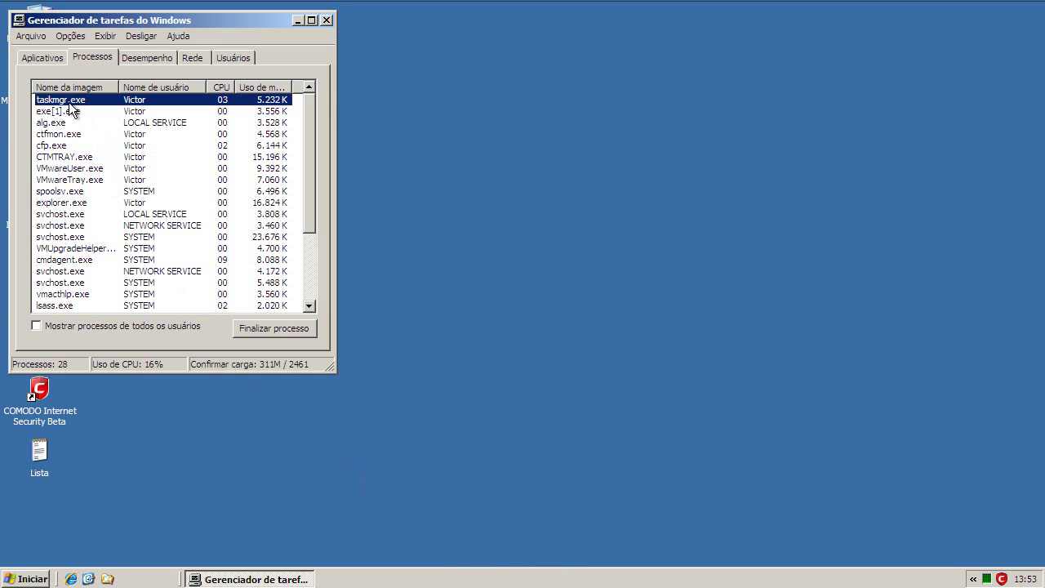
Step: Select the exe[1].exe process in the list to point it out, and close the Task Manager
{"action": "left_click", "coordinate": [70, 114]}
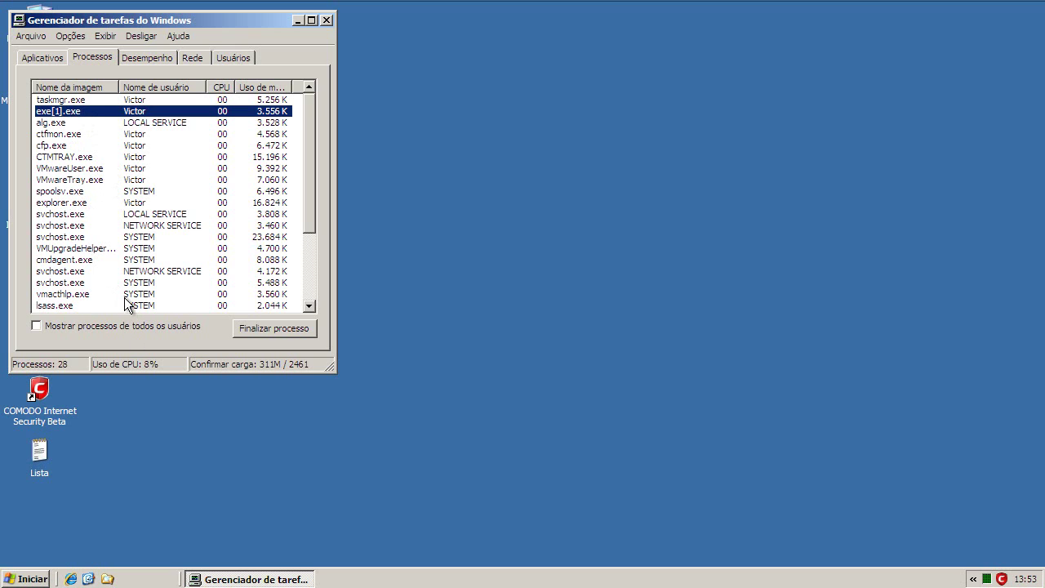
{"action": "left_click", "coordinate": [327, 20]}
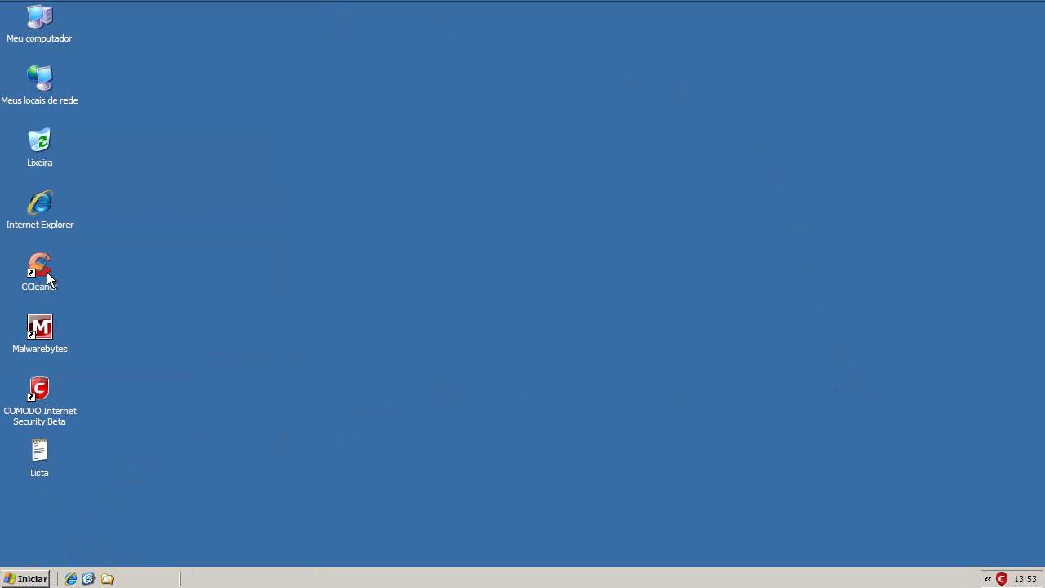
Step: Restart the computer
{"action": "left_click", "coordinate": [33, 578]}
{"action": "left_click", "coordinate": [72, 560]}
{"action": "left_click", "coordinate": [589, 223]}
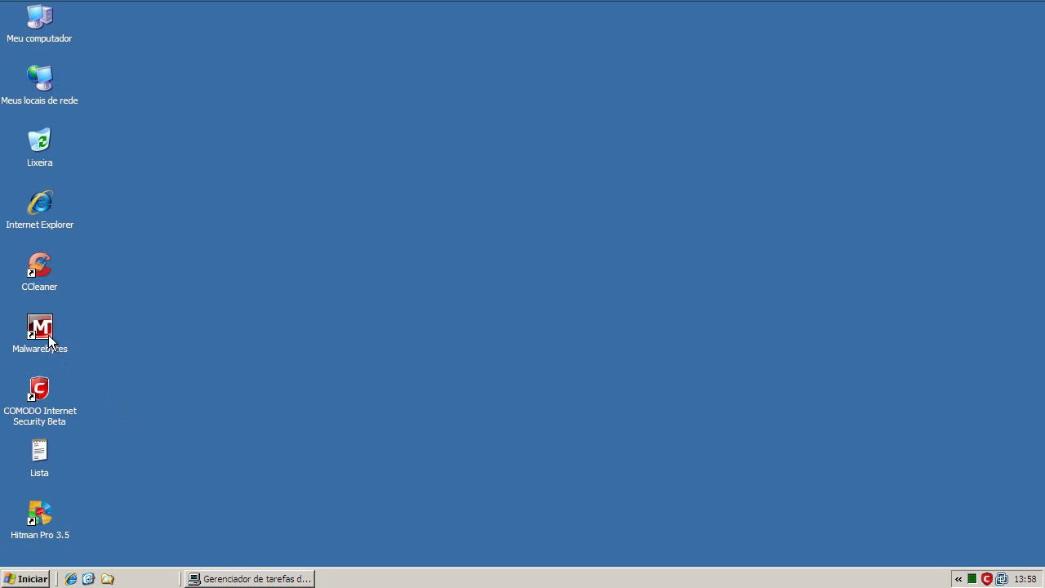
Step: Bring up the minimized Task Manager, examine the list of running processes for leftover malware, and close it
{"action": "left_click", "coordinate": [310, 580]}
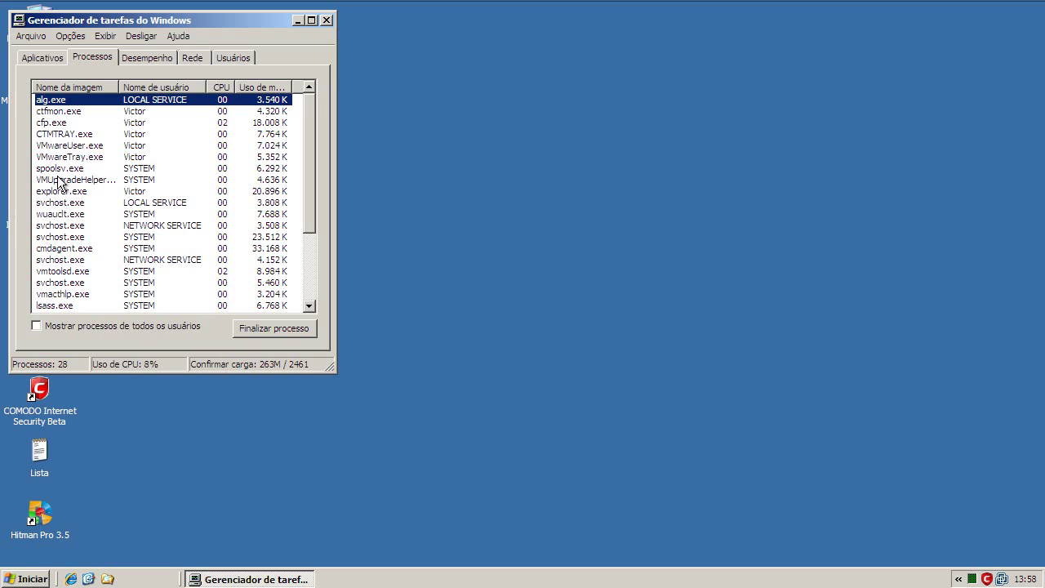
{"action": "mouse_move", "coordinate": [305, 136]}
{"action": "left_mouse_down"}
{"action": "mouse_move", "coordinate": [310, 224]}
{"action": "mouse_move", "coordinate": [307, 119]}
{"action": "left_mouse_up"}
{"action": "left_click", "coordinate": [326, 21]}
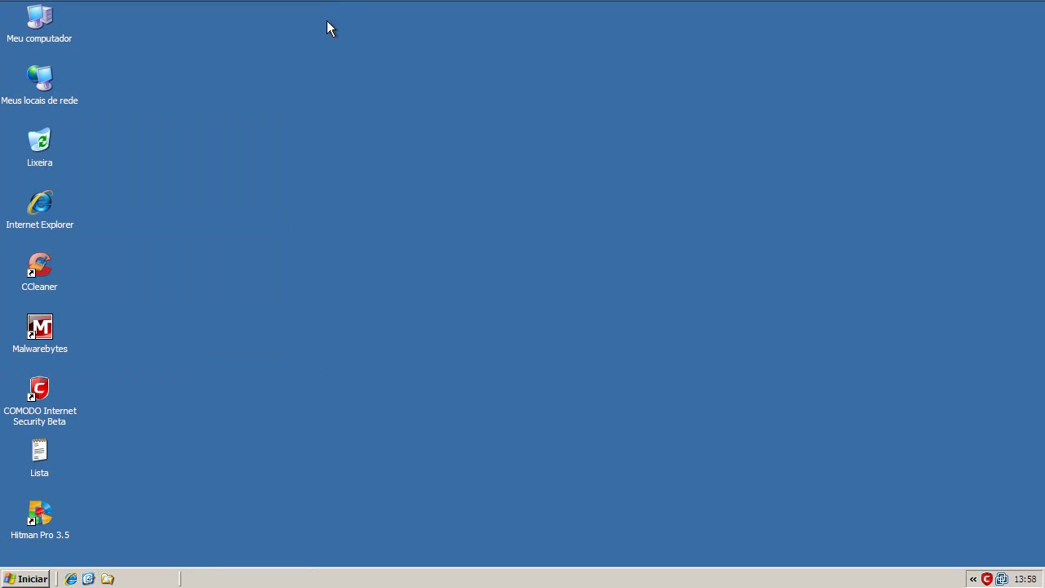
Step: Run a quick scan (Verificação Rápida) with Malwarebytes' Anti-Malware, acknowledge its completion and exit the program
{"action": "double_click", "coordinate": [33, 328]}
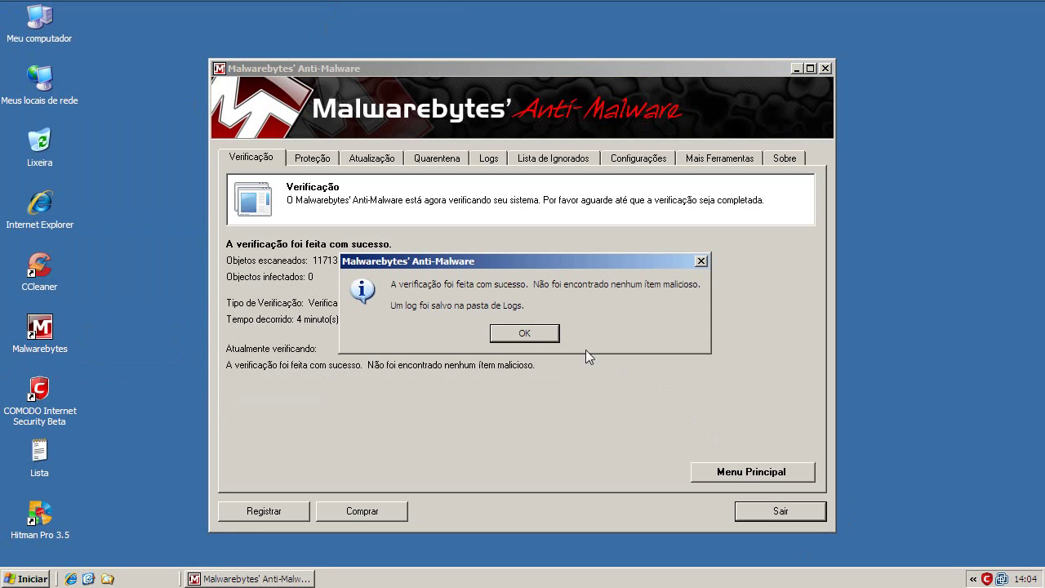
{"action": "left_click", "coordinate": [506, 335]}
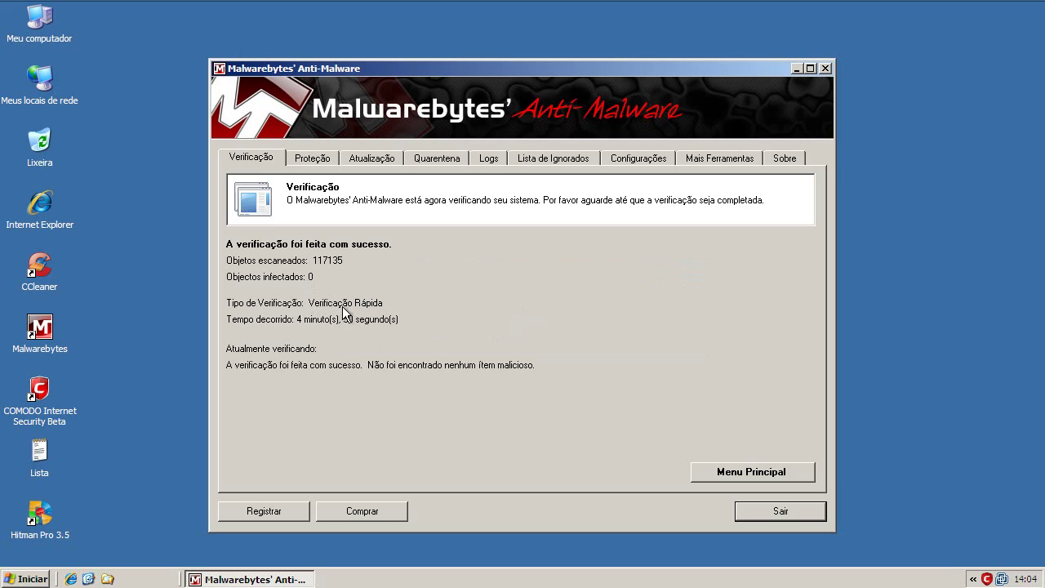
{"action": "left_click", "coordinate": [792, 508]}
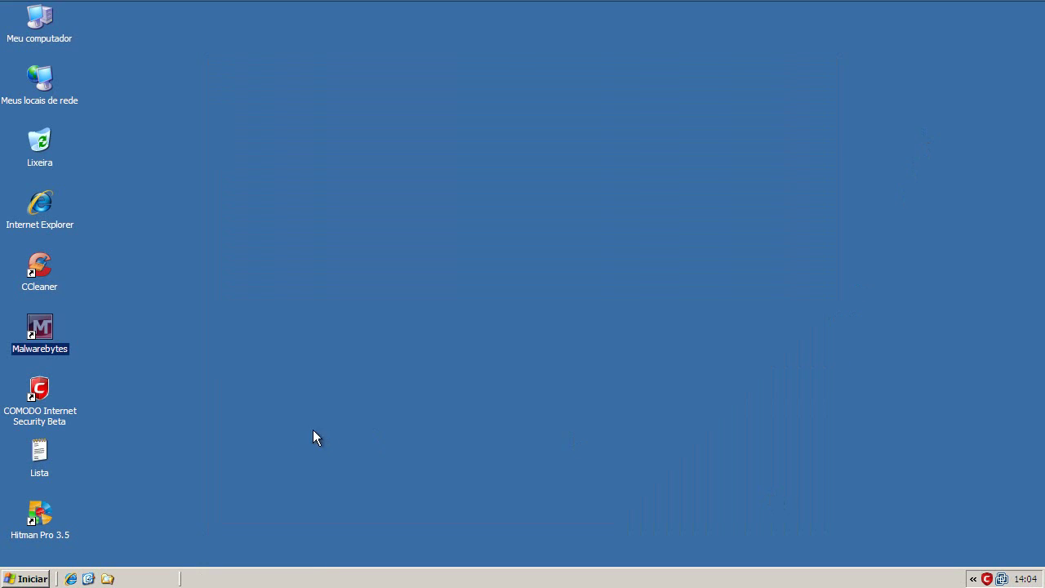
Step: Launch Hitman Pro 3.5, run a scan of the computer for malicious programs, and close the program when it finishes
{"action": "left_click", "coordinate": [37, 529]}
{"action": "double_click", "coordinate": [37, 529]}
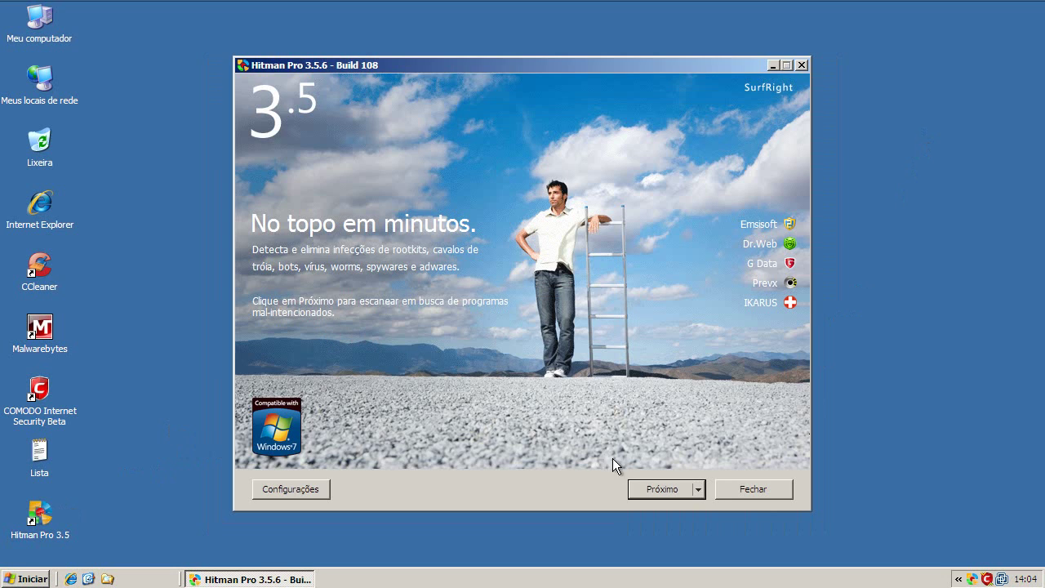
{"action": "left_click", "coordinate": [646, 488]}
{"action": "left_click", "coordinate": [287, 436]}
{"action": "left_click", "coordinate": [653, 490]}
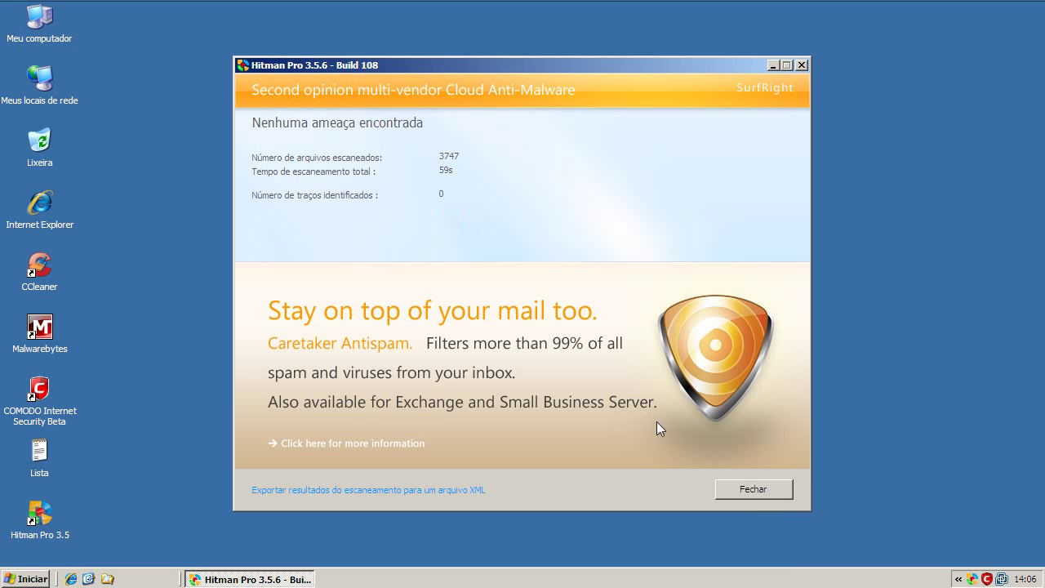
{"action": "left_click", "coordinate": [750, 488]}
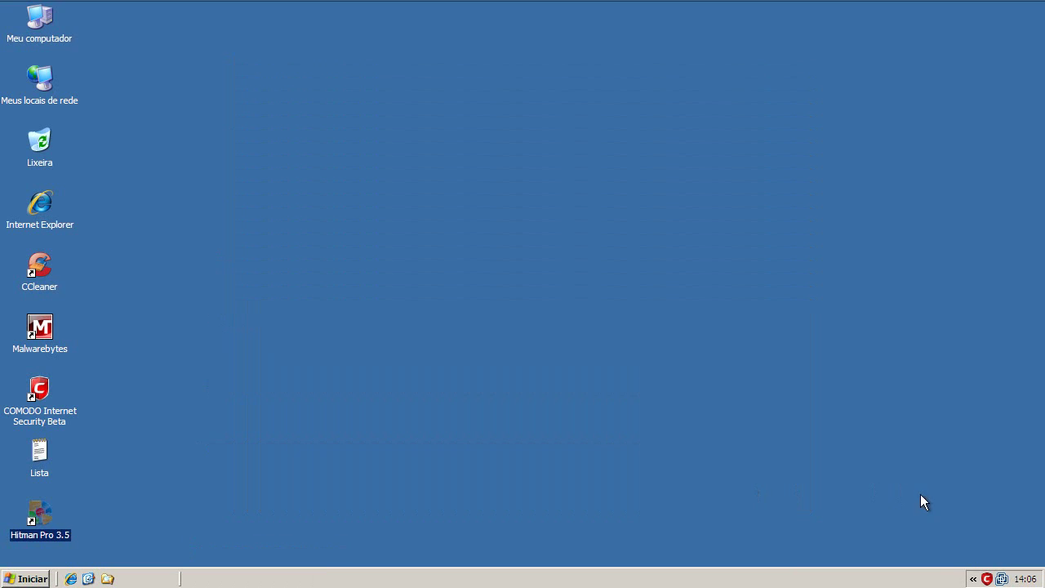
Step: Open the COMODO Internet Security summary, move its window toward the middle of the desktop, and open the Windows Task Manager
{"action": "double_click", "coordinate": [986, 579]}
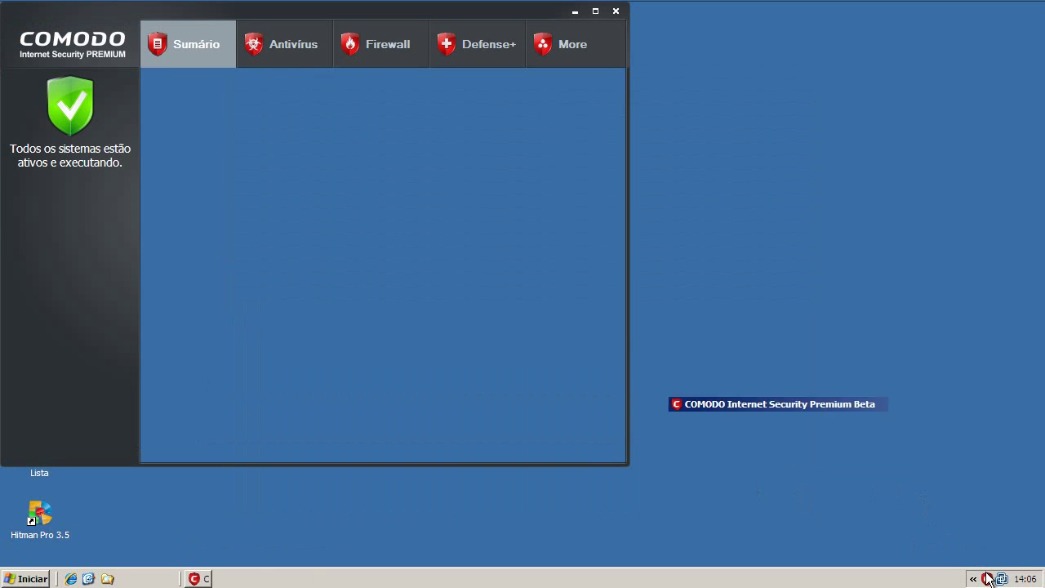
{"action": "left_click_drag", "start_coordinate": [269, 13], "coordinate": [417, 36]}
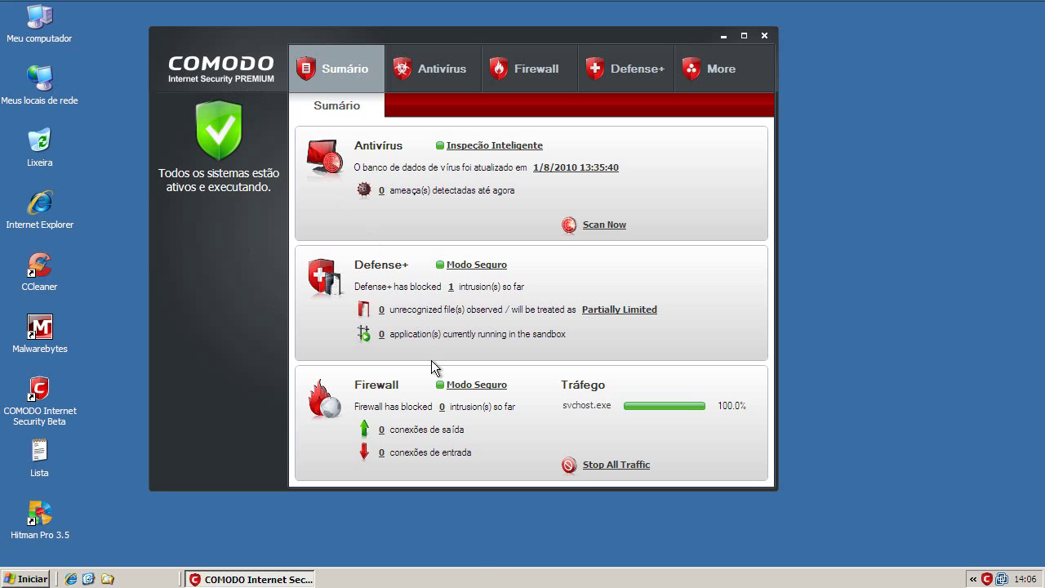
{"action": "right_click", "coordinate": [481, 578]}
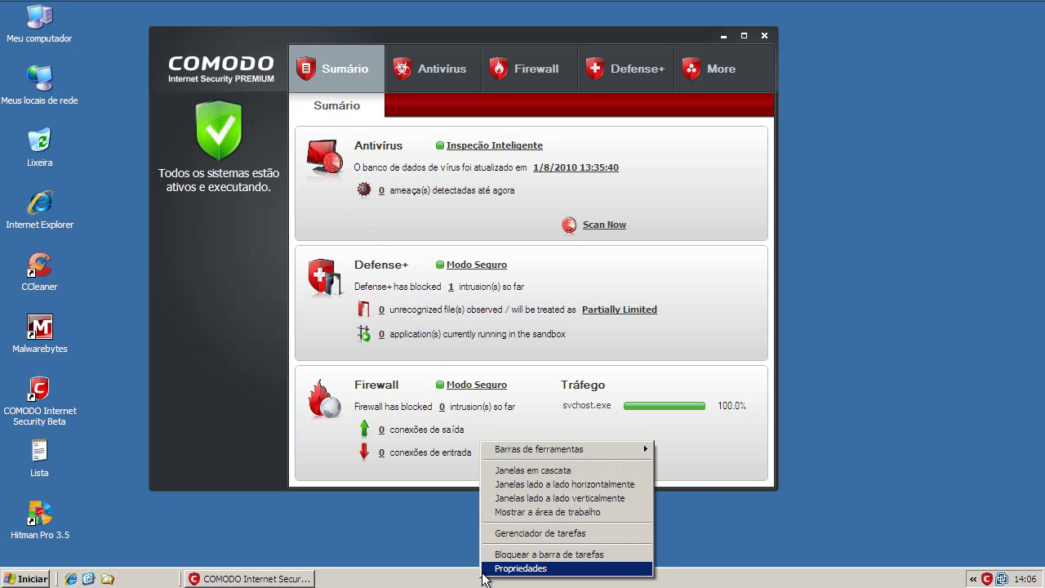
{"action": "left_click", "coordinate": [496, 535]}
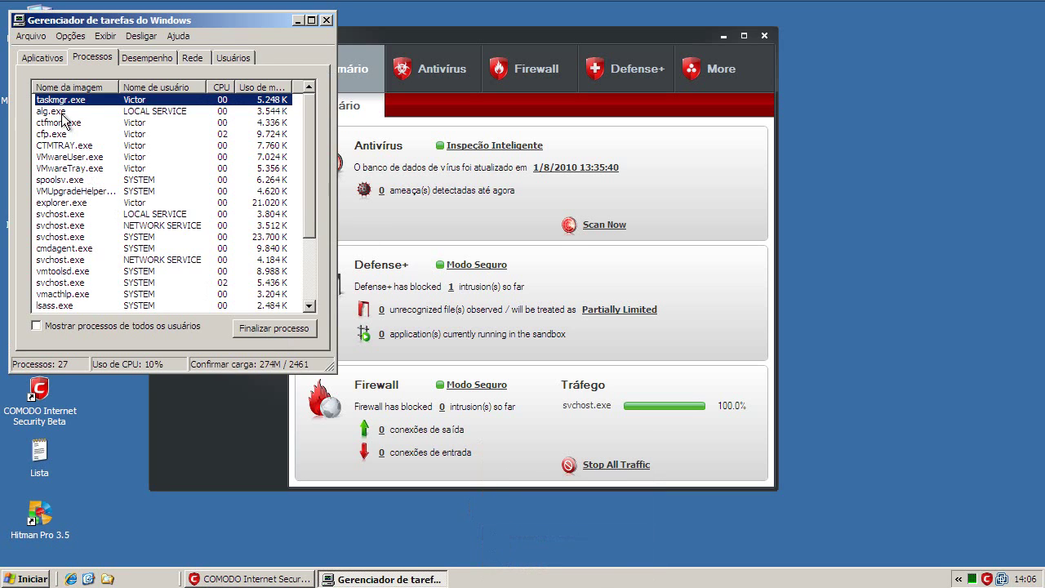
Step: Sort the processes by image name and examine the memory use of cfp.exe and cmdagent.exe
{"action": "left_click", "coordinate": [82, 88]}
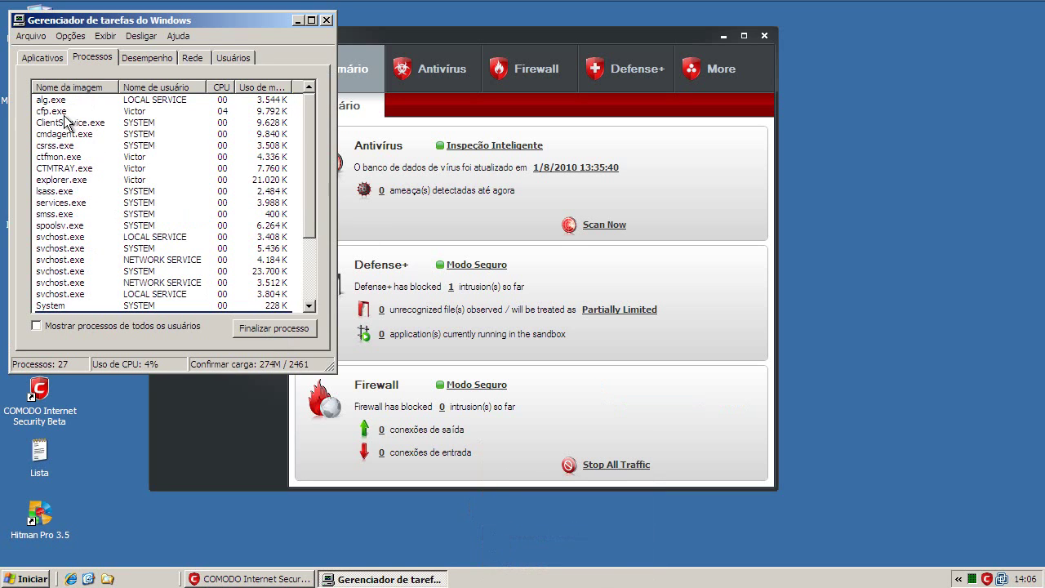
{"action": "left_click", "coordinate": [65, 112]}
{"action": "left_click", "coordinate": [70, 135]}
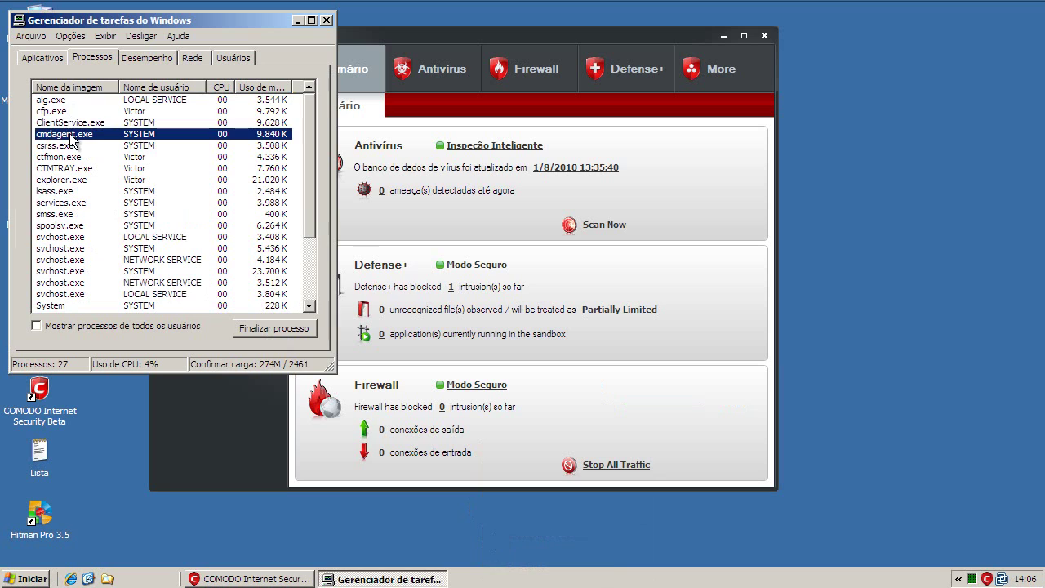
{"action": "left_click", "coordinate": [70, 114]}
{"action": "left_click", "coordinate": [74, 134]}
Step: Close the COMODO window, recheck the memory use of cfp.exe and cmdagent.exe in the process list, and close the Task Manager
{"action": "left_click", "coordinate": [766, 36]}
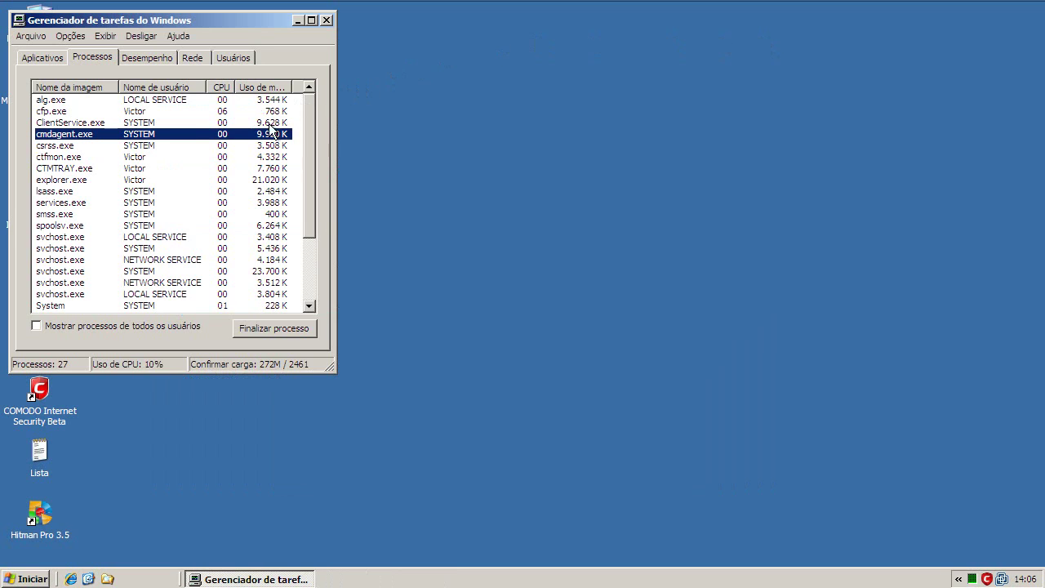
{"action": "left_click", "coordinate": [73, 112]}
{"action": "left_click", "coordinate": [82, 133]}
{"action": "left_click_drag", "start_coordinate": [313, 137], "coordinate": [308, 106]}
{"action": "left_click", "coordinate": [327, 20]}
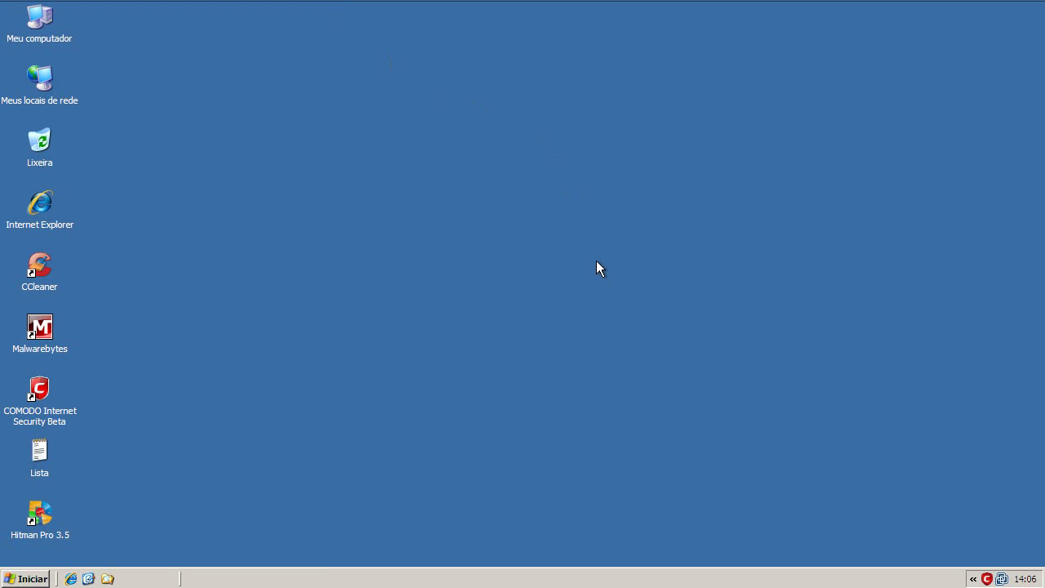